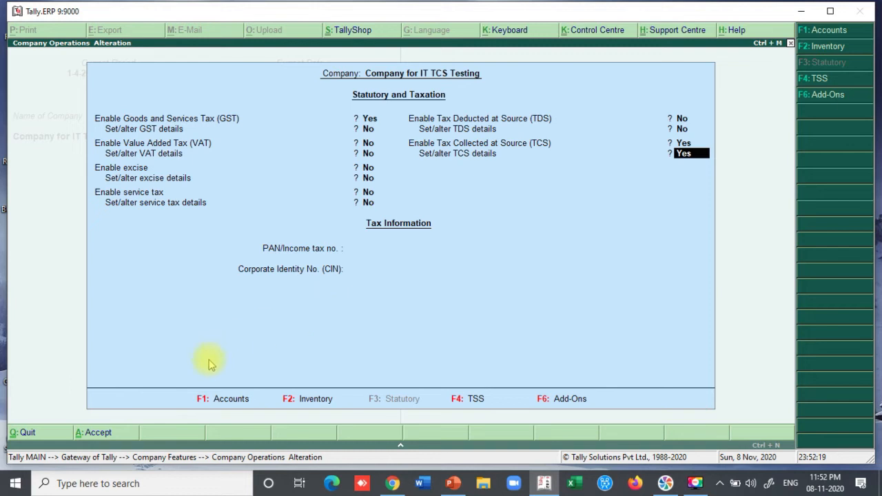
# - Accept the Statutory & Taxation settings with TCS enabled and TCS details set to Yes
pyautogui.click(96, 432)
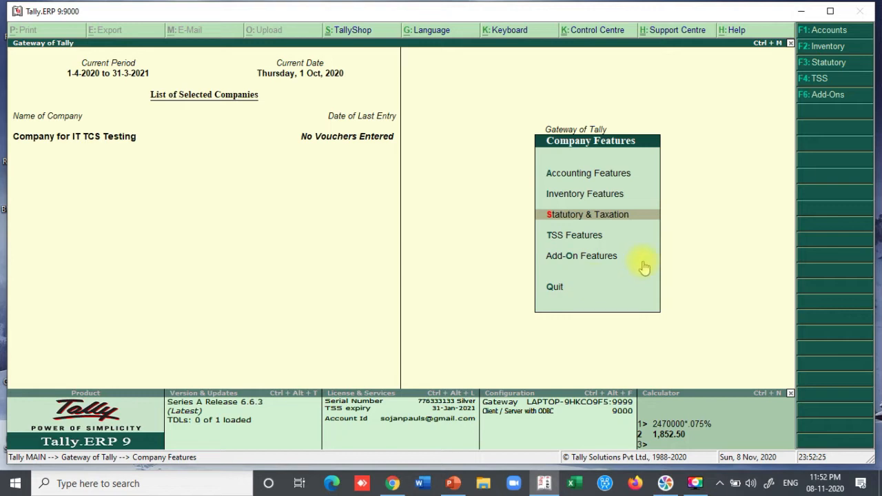
# - Open Item 1 Tcs for alteration, confirm its nature of goods is TCS on Sale of Goods, and quit unchanged
pyautogui.press('Escape')
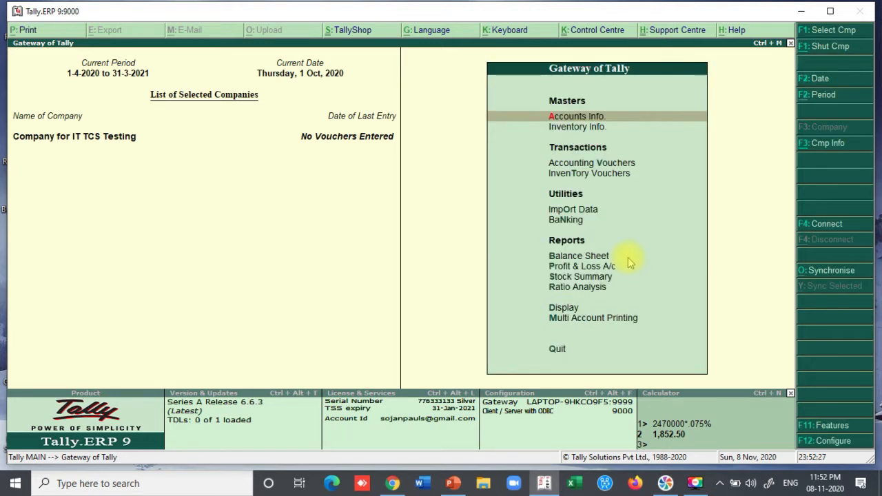
pyautogui.click(571, 128)
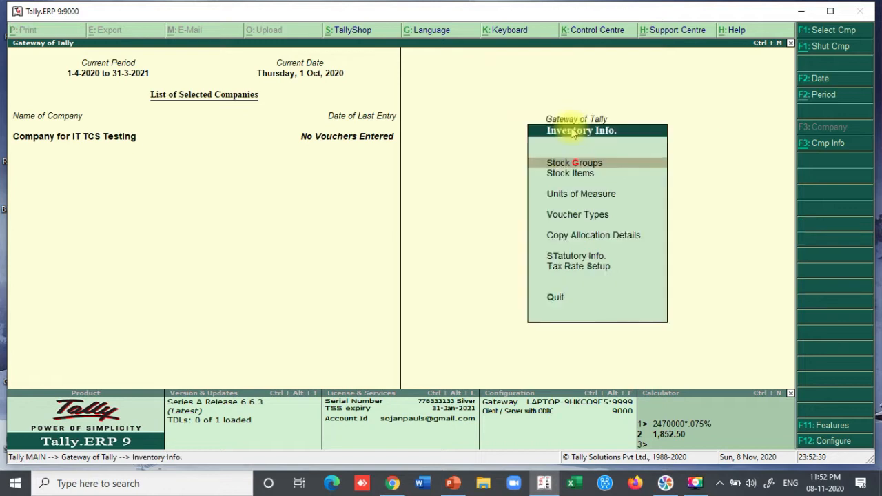
pyautogui.click(572, 175)
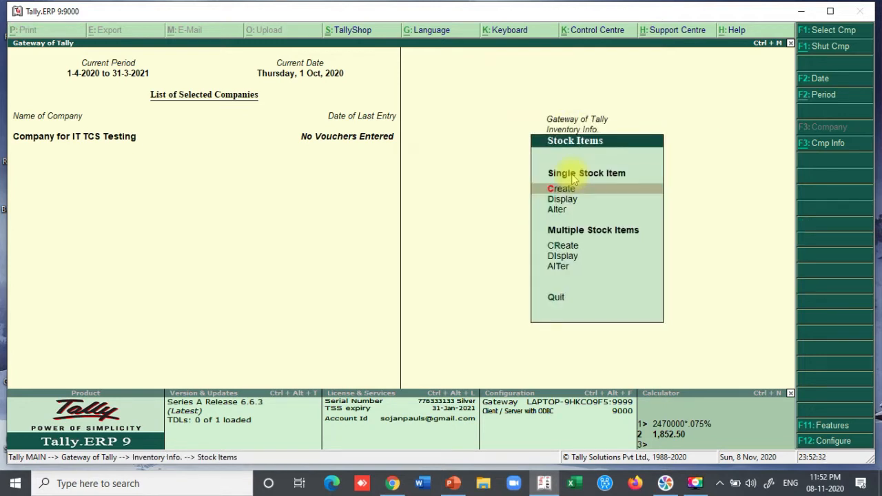
pyautogui.click(561, 210)
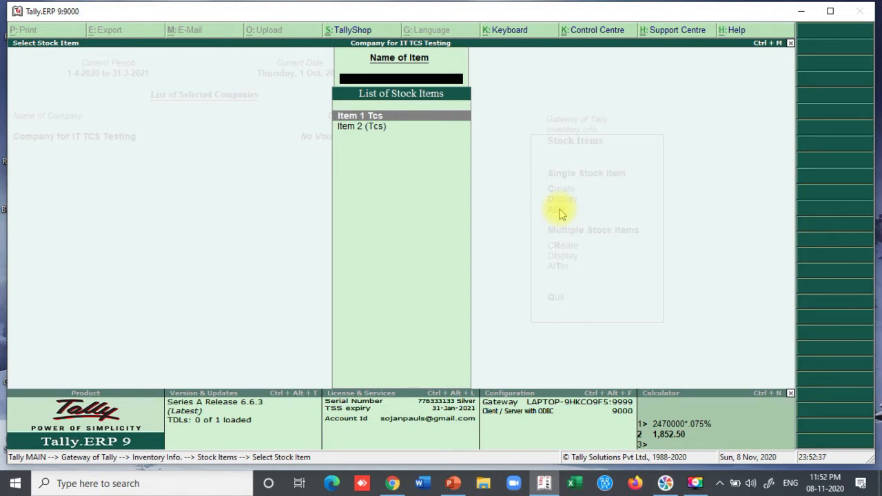
pyautogui.press('Return')
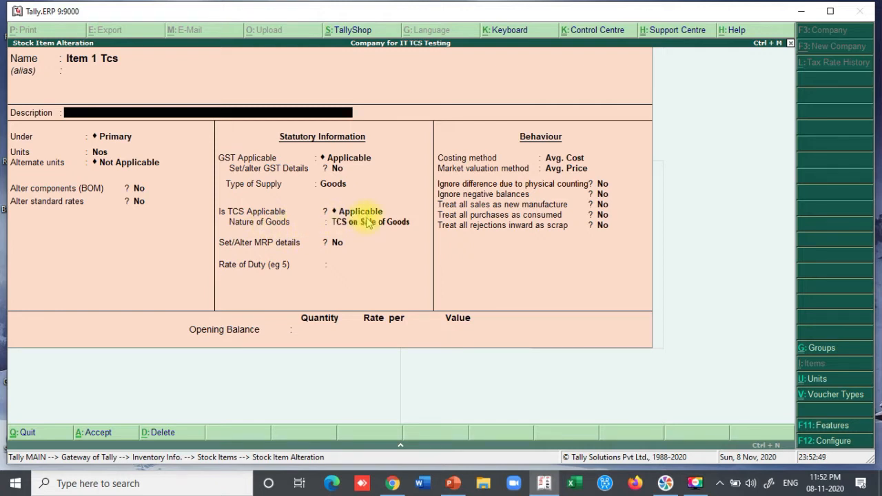
pyautogui.click(358, 213)
pyautogui.press('Return')
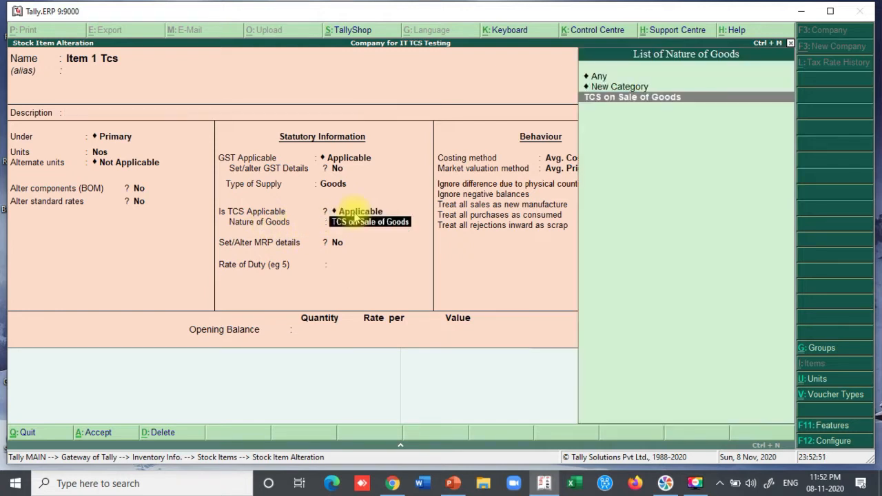
pyautogui.click(609, 91)
pyautogui.click(609, 101)
pyautogui.click(609, 101)
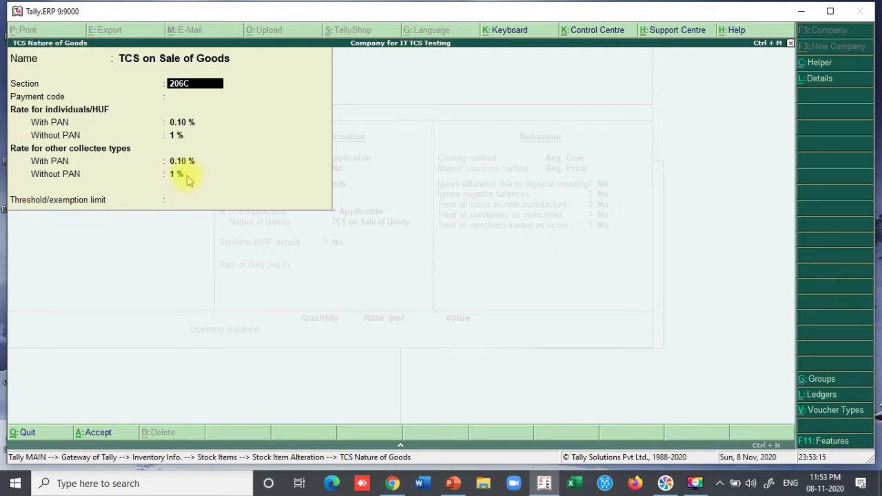
pyautogui.hotkey('ctrl', 'a')
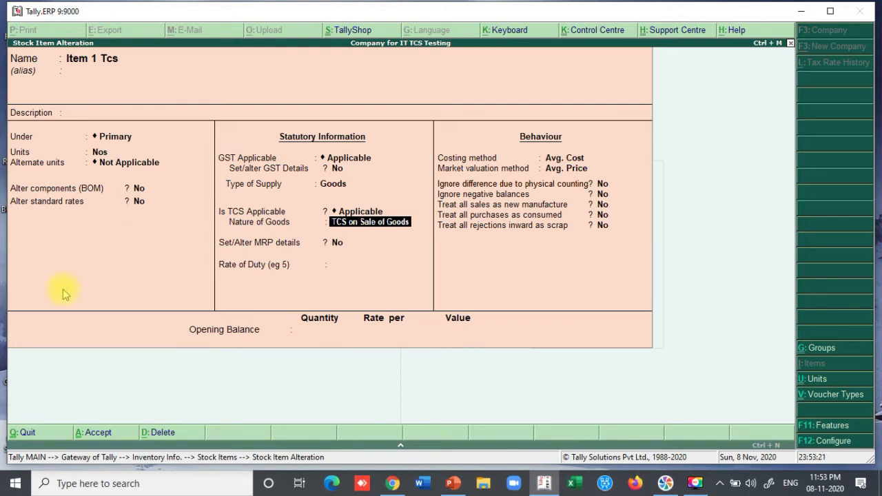
pyautogui.press('Escape')
pyautogui.press('y')
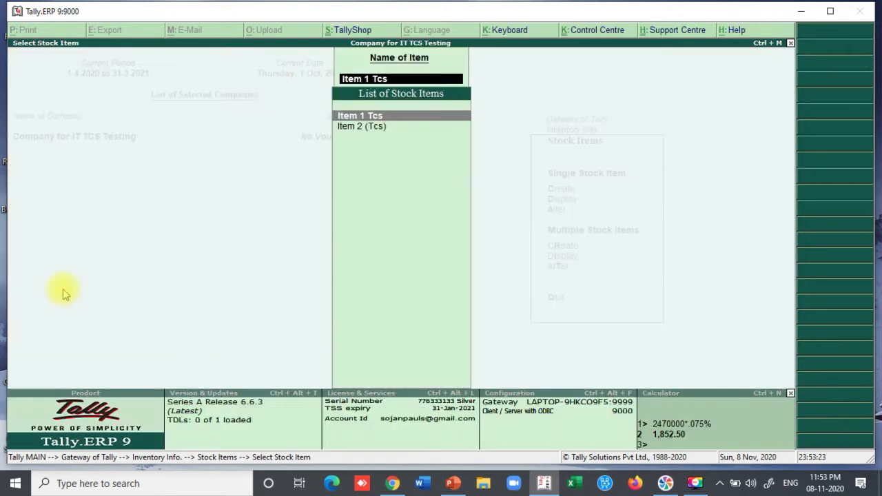
# - Review Item 2 Tcs's nature of goods and quit without saving any changes
pyautogui.press('Down')
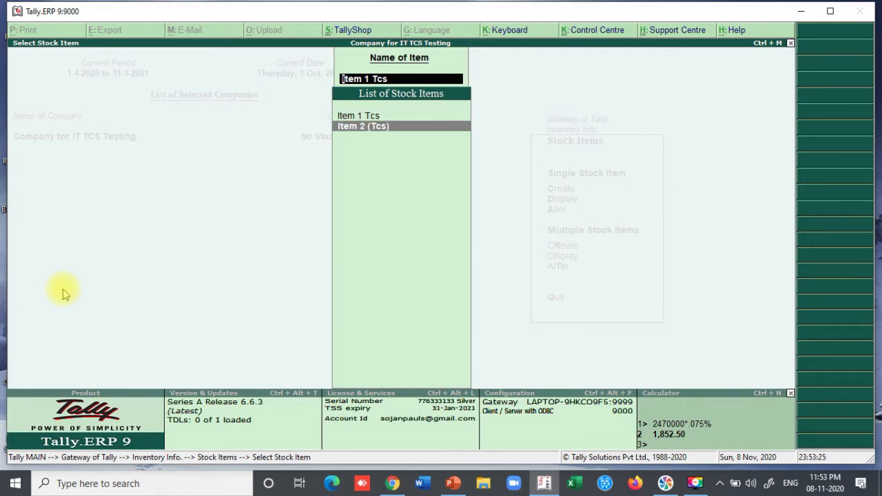
pyautogui.press('Return')
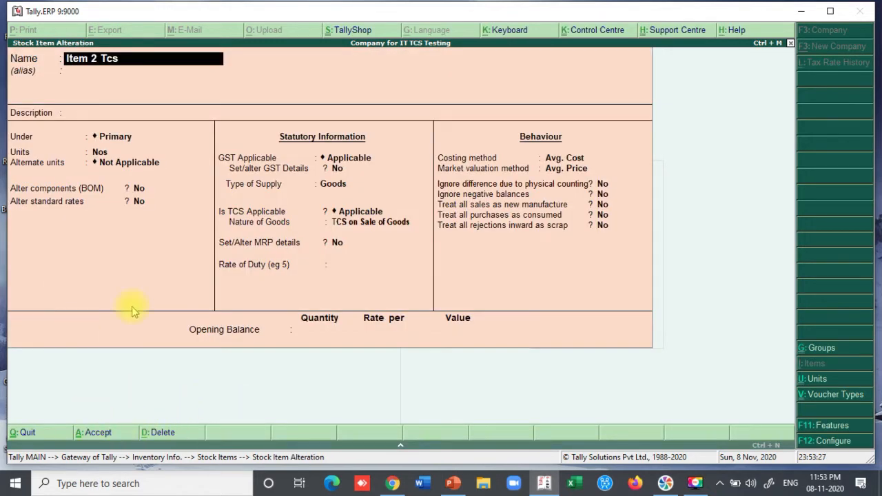
pyautogui.click(347, 224)
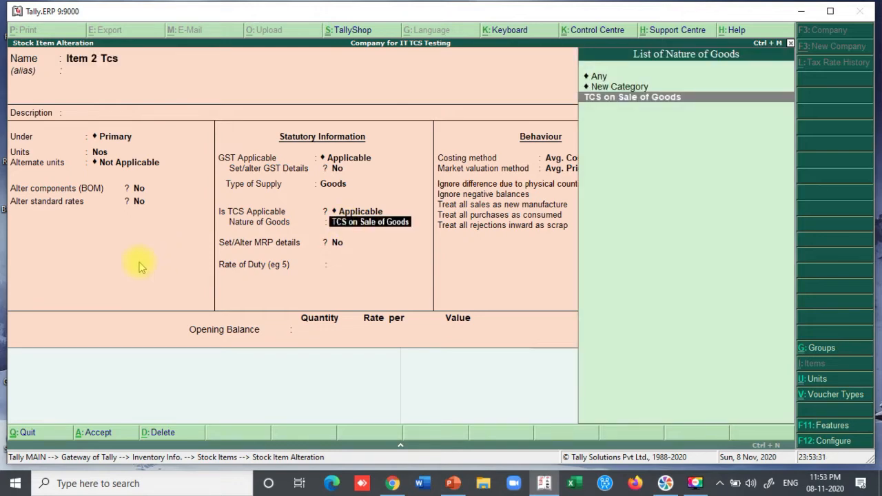
pyautogui.press('BackSpace')
pyautogui.press('Escape')
pyautogui.press('Return')
pyautogui.press('Escape')
# - Open the Sales 12% ledger for alteration, check its nature of goods, and quit unchanged
pyautogui.press('Escape')
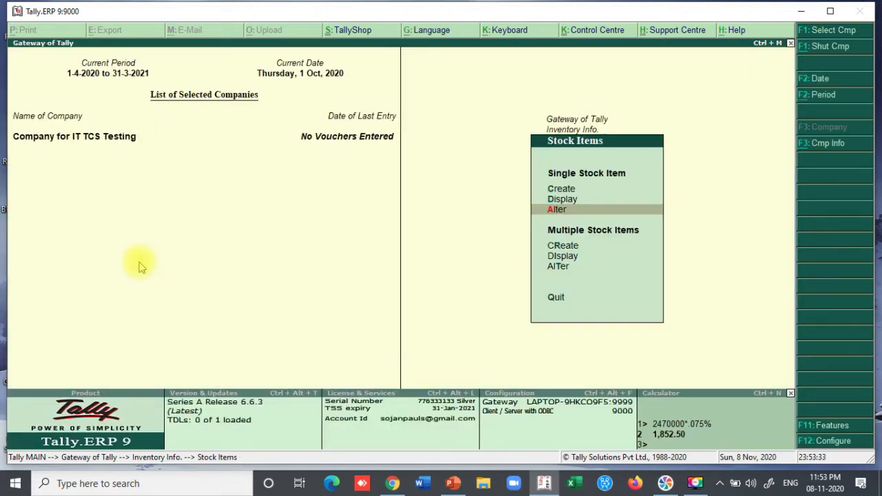
pyautogui.press('Escape')
pyautogui.press('Escape')
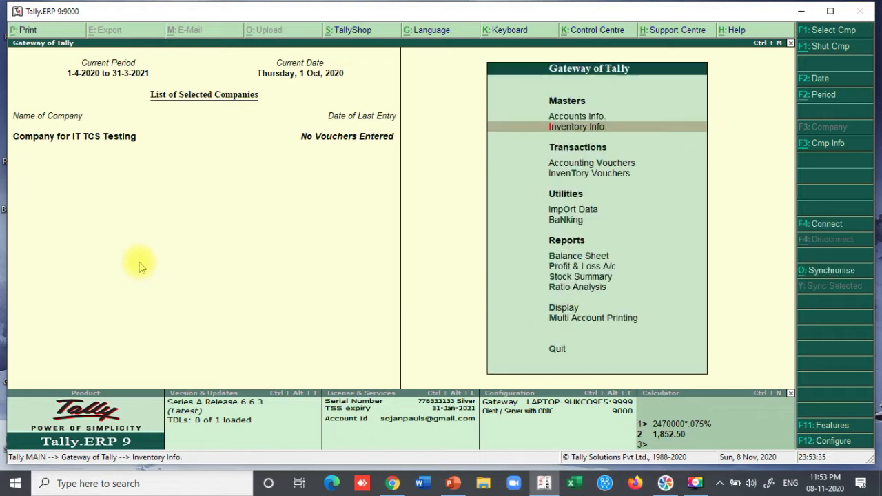
pyautogui.press('Up')
pyautogui.press('Return')
pyautogui.press('Down')
pyautogui.press('Return')
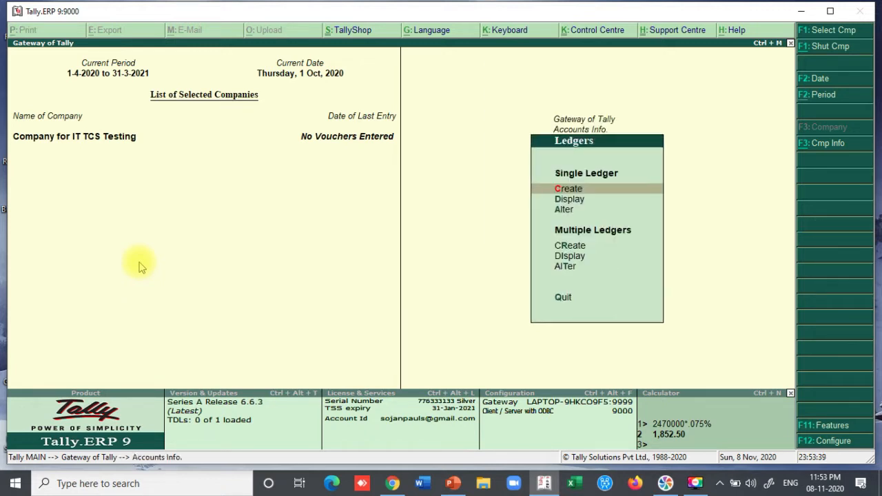
pyautogui.press('Down')
pyautogui.press('Down')
pyautogui.press('Return')
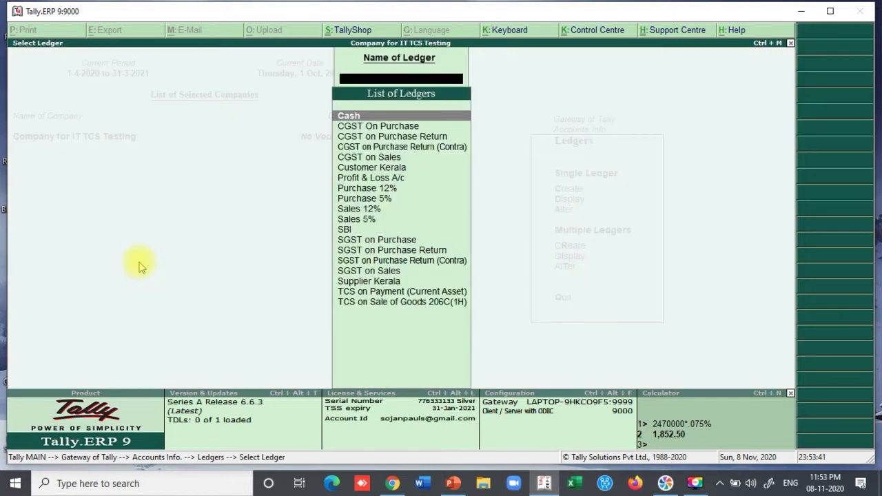
pyautogui.press('Down')
pyautogui.press('Down')
pyautogui.press('Down')
pyautogui.press('Down')
pyautogui.press('Down')
pyautogui.press('Down')
pyautogui.press('Down')
pyautogui.press('Down')
pyautogui.press('Down')
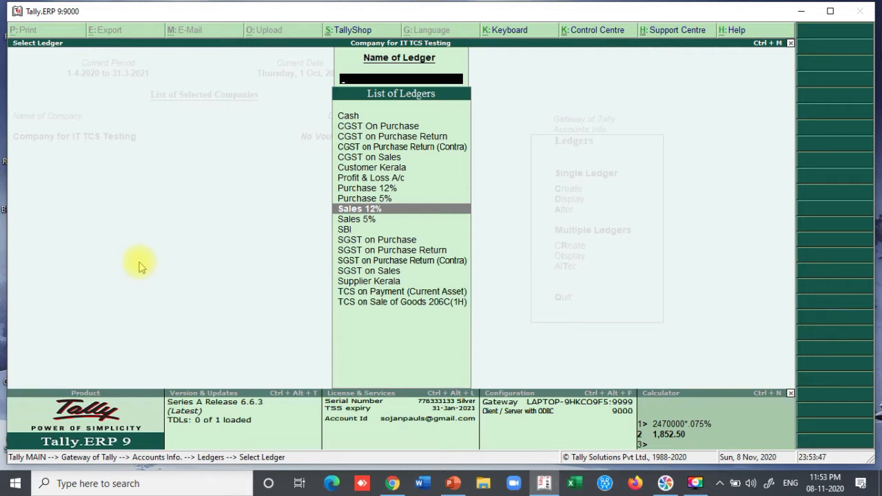
pyautogui.press('Return')
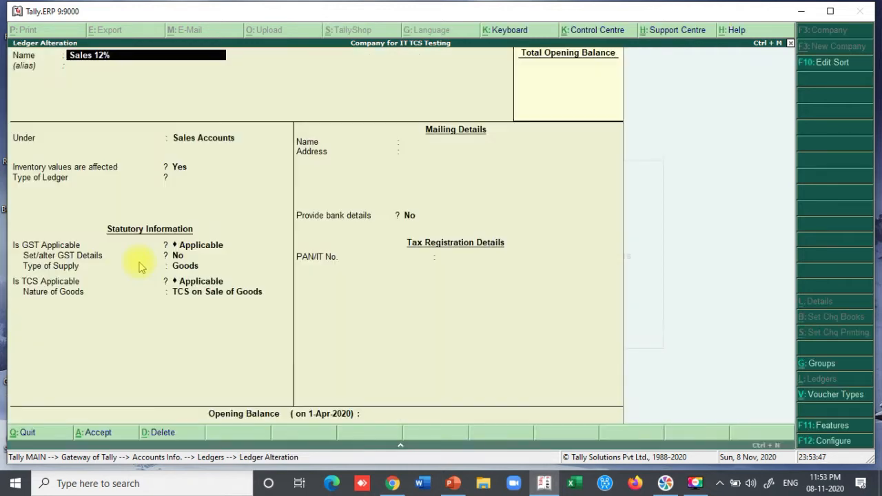
pyautogui.click(195, 295)
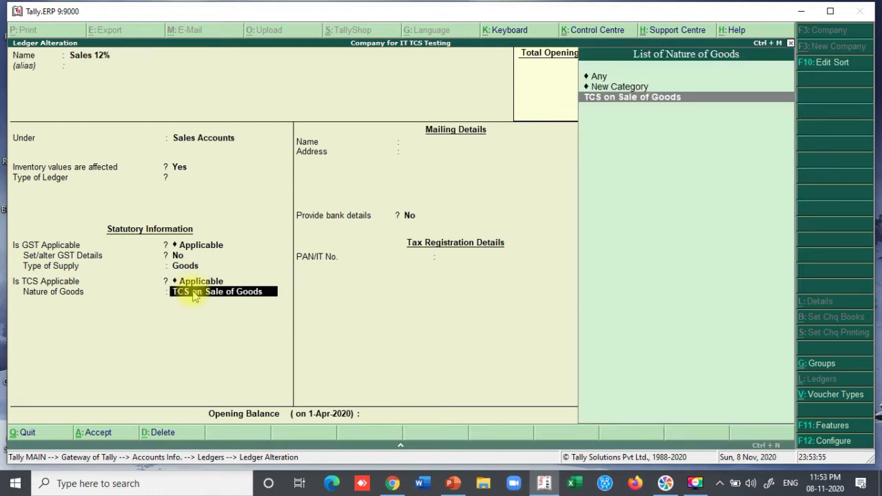
pyautogui.press('Escape')
pyautogui.press('Return')
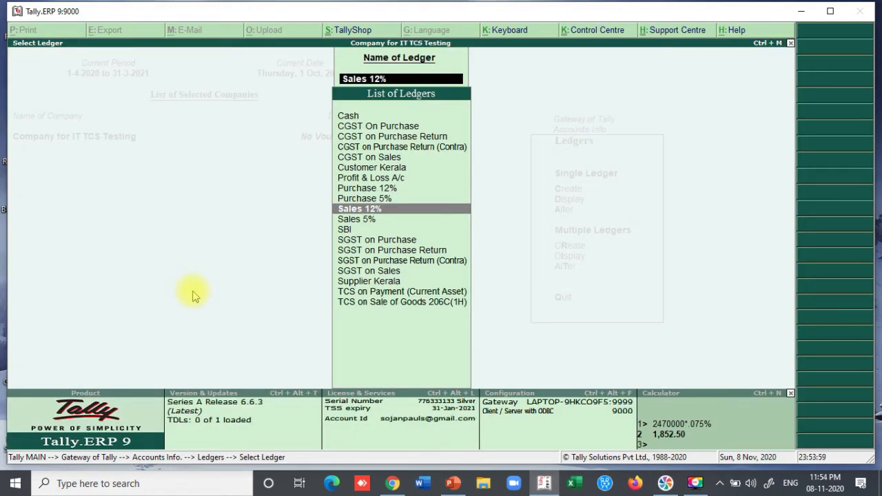
# - Review the Customer Kerala ledger's TCS buyer type and PAN, then quit without changes
pyautogui.press('Down')
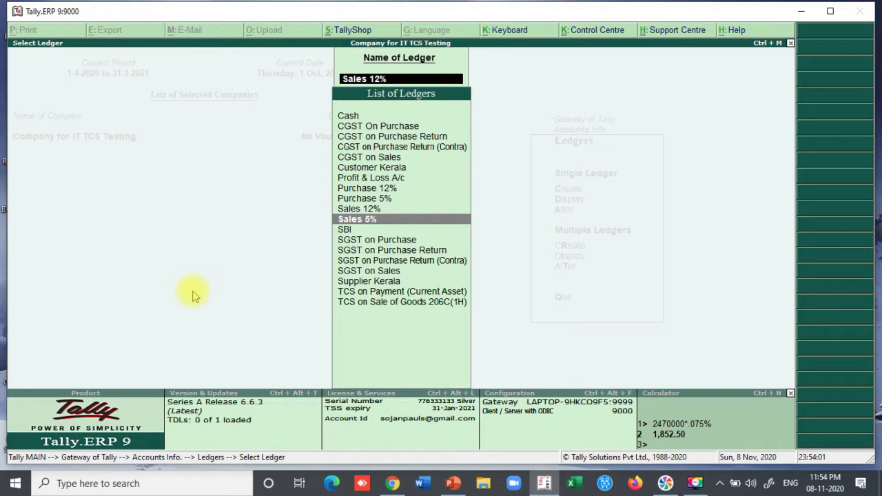
pyautogui.press('Up')
pyautogui.press('Up')
pyautogui.press('Up')
pyautogui.press('Up')
pyautogui.press('Up')
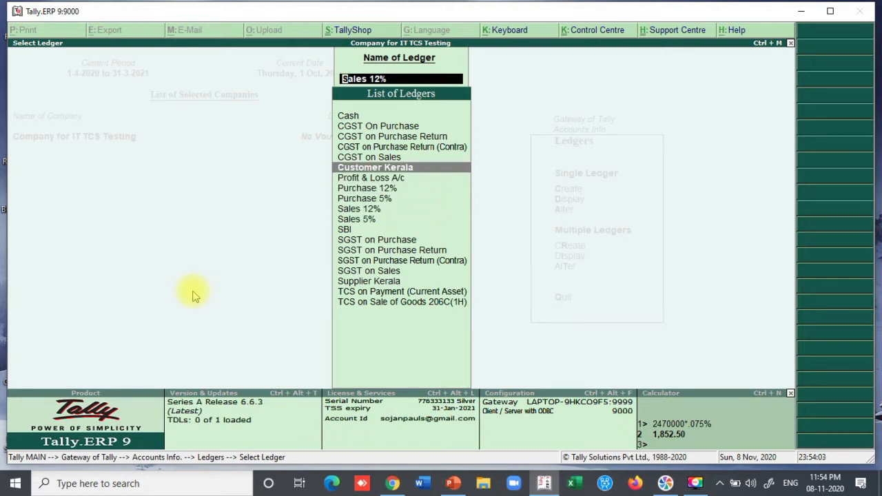
pyautogui.press('Down')
pyautogui.press('Up')
pyautogui.press('Return')
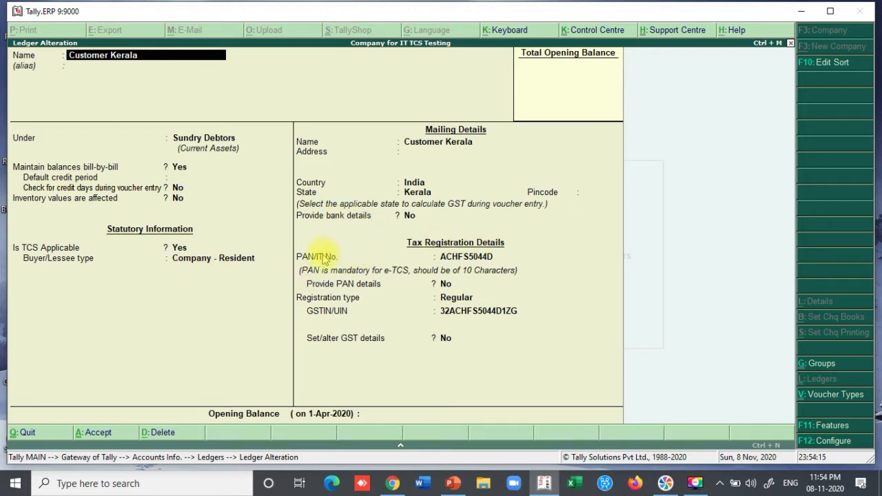
pyautogui.click(468, 259)
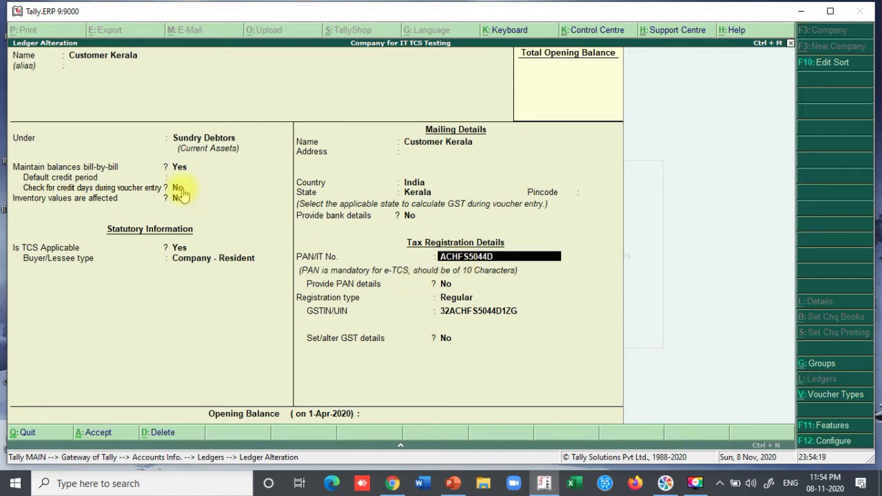
pyautogui.press('Escape')
pyautogui.press('y')
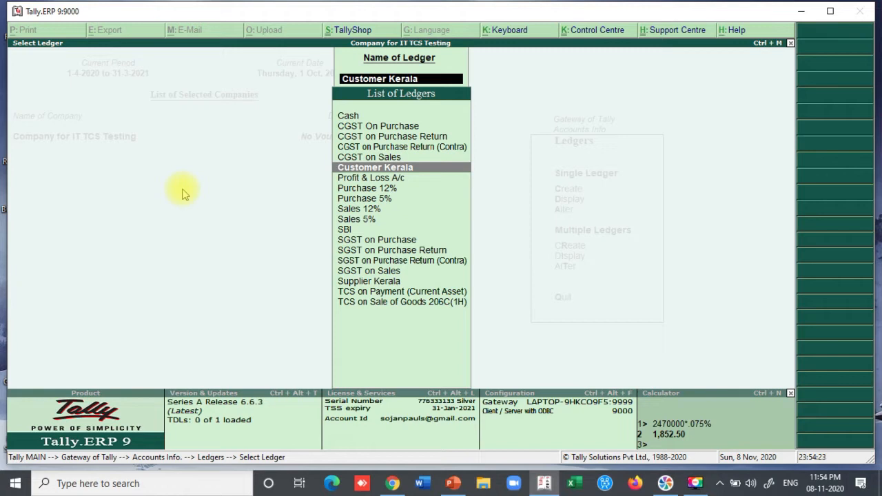
# - Review the SGST on Sales and CGST on Sales ledgers, leaving both unchanged
pyautogui.press('Down')
pyautogui.press('Down')
pyautogui.press('Down')
pyautogui.press('Down')
pyautogui.press('Down')
pyautogui.press('Down')
pyautogui.press('Down')
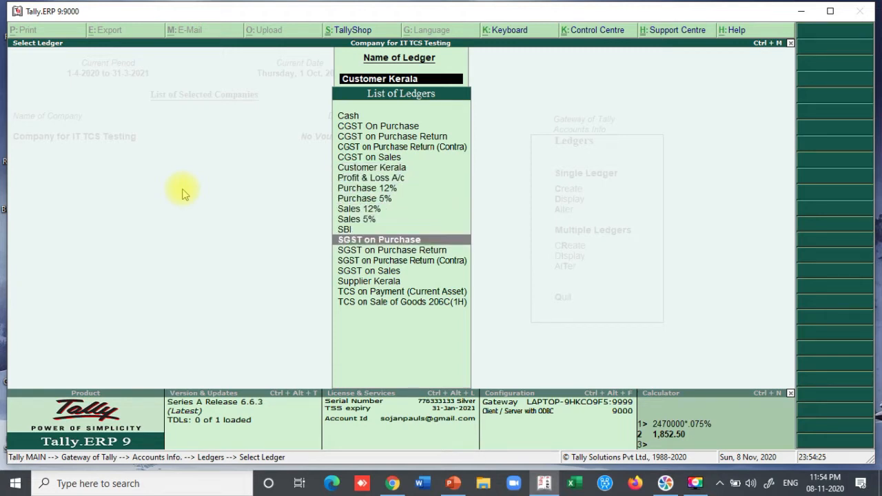
pyautogui.press('Down')
pyautogui.press('Down')
pyautogui.press('Down')
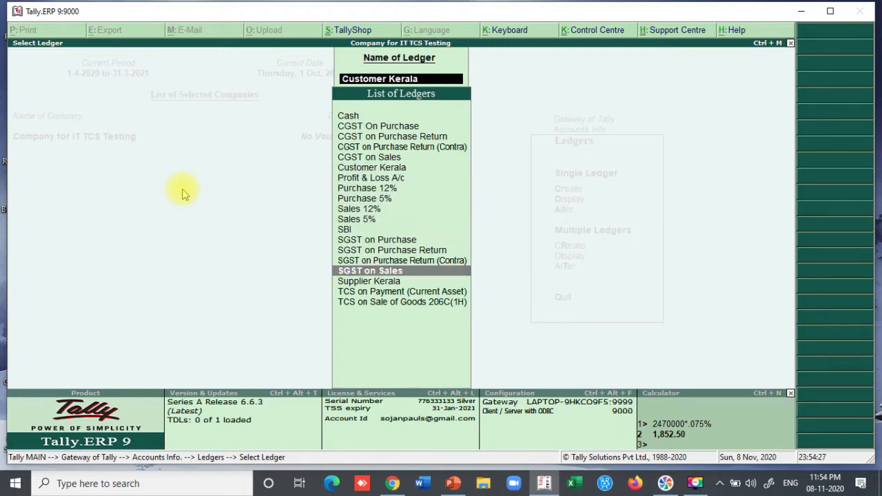
pyautogui.press('Return')
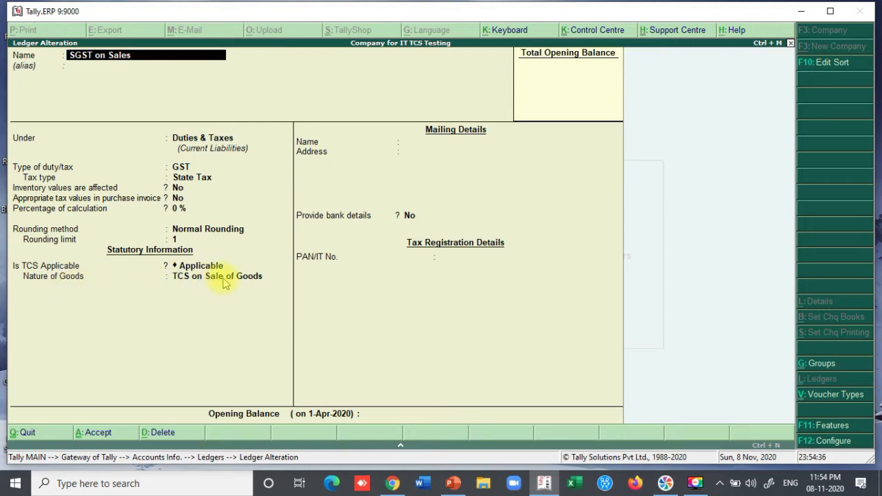
pyautogui.press('Escape')
pyautogui.press('Return')
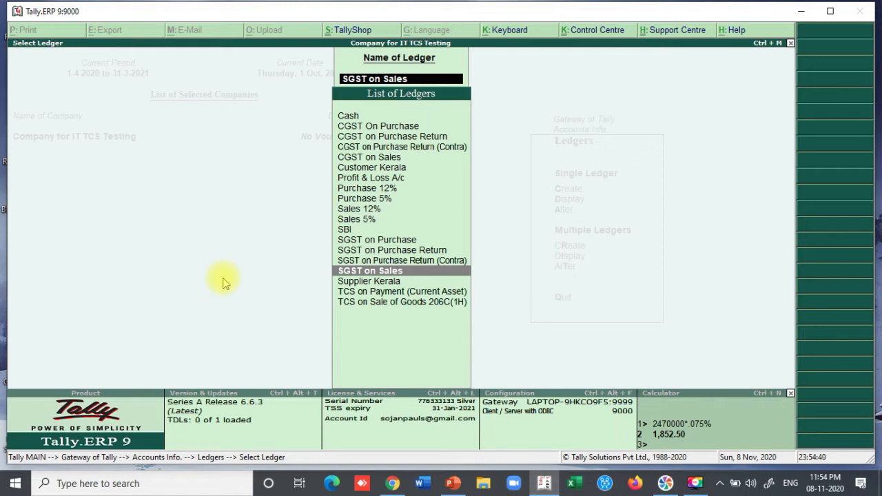
pyautogui.press('Up')
pyautogui.press('Up')
pyautogui.press('Up')
pyautogui.press('Up')
pyautogui.press('Up')
pyautogui.press('Up')
pyautogui.press('Up')
pyautogui.press('Up')
pyautogui.press('Up')
pyautogui.press('Up')
pyautogui.press('Up')
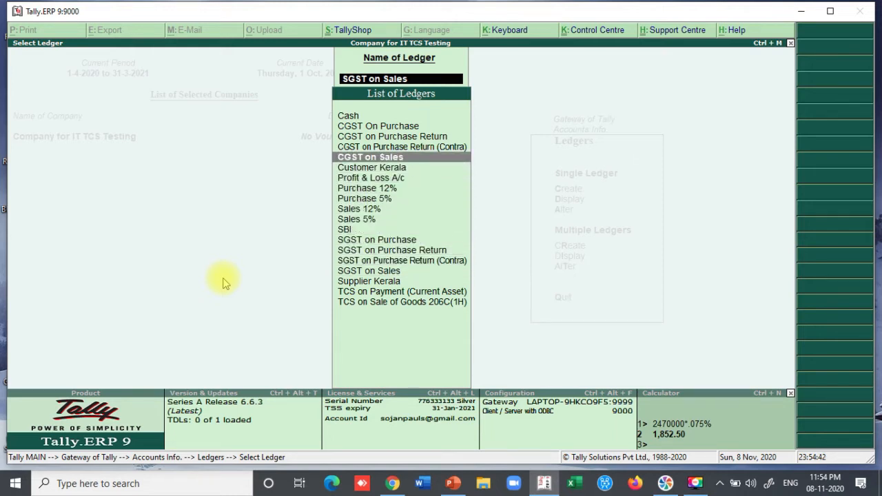
pyautogui.press('Return')
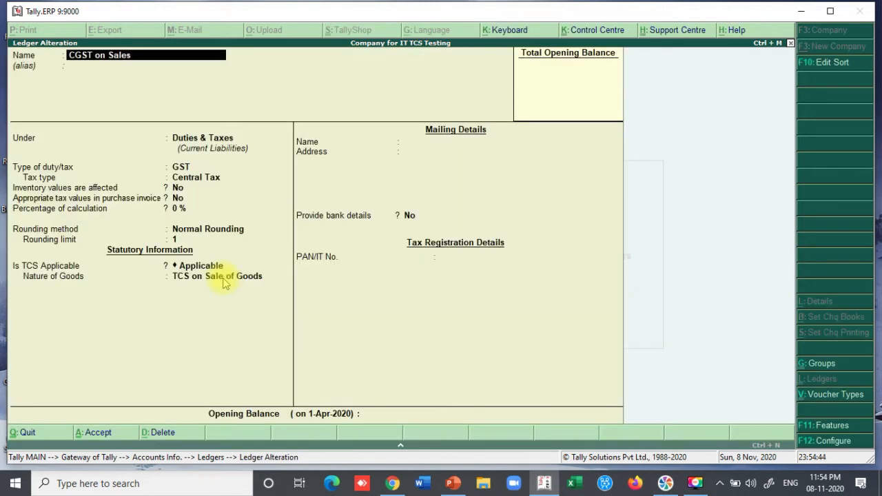
pyautogui.press('Escape')
pyautogui.press('Return')
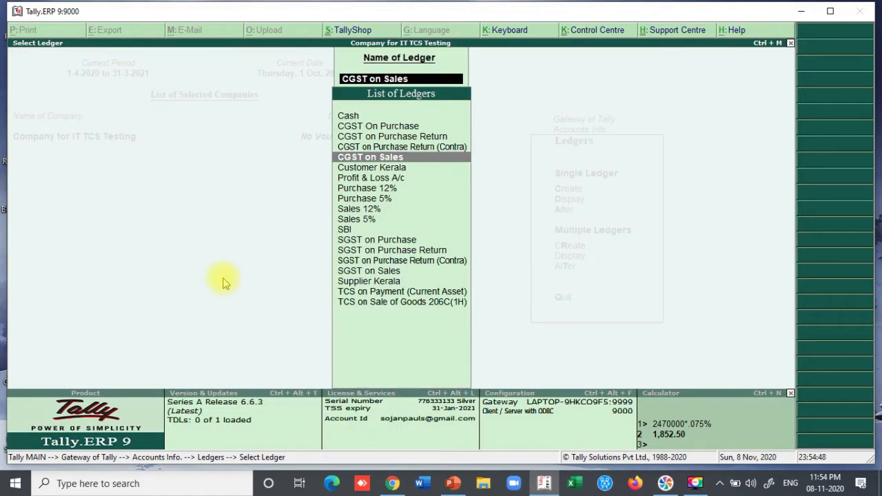
# - Check that TCS on Payment (Current Asset) sits under Current Assets, then close the ledger list
pyautogui.press('Down')
pyautogui.press('Down')
pyautogui.press('Down')
pyautogui.press('Down')
pyautogui.press('Down')
pyautogui.press('Down')
pyautogui.press('Down')
pyautogui.press('Down')
pyautogui.press('Down')
pyautogui.press('Down')
pyautogui.press('Down')
pyautogui.press('Down')
pyautogui.press('Down')
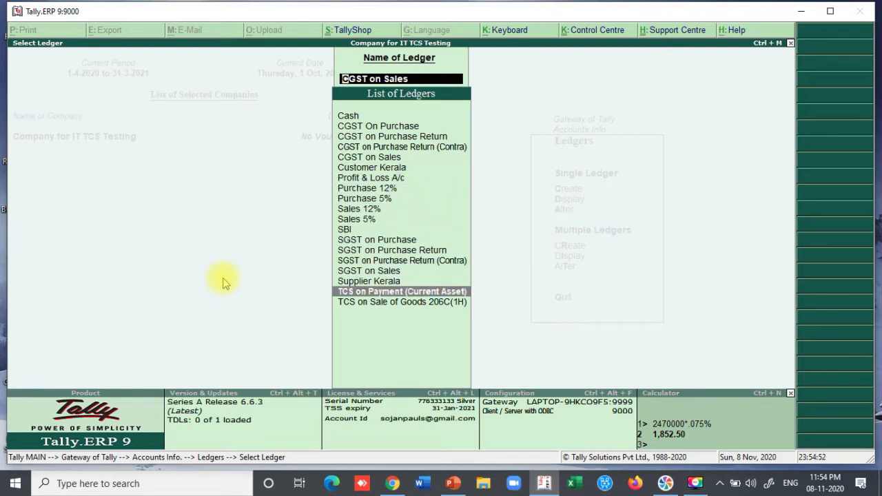
pyautogui.press('Return')
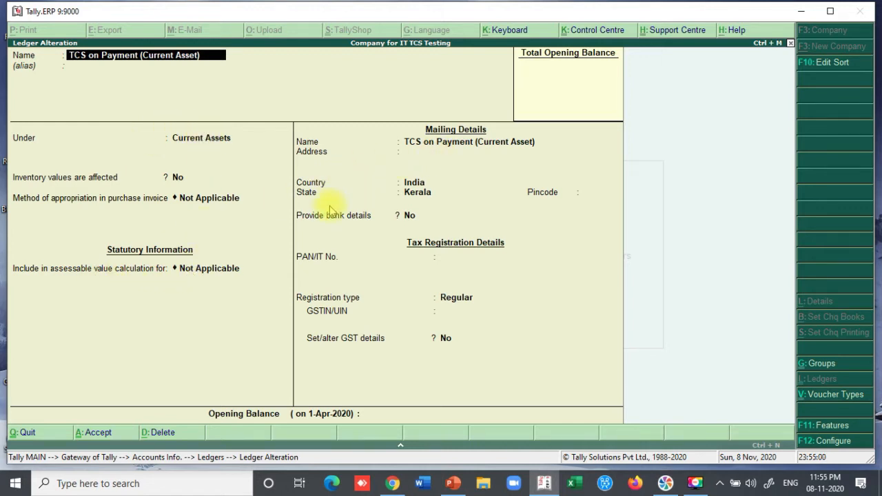
pyautogui.press('Escape')
pyautogui.press('Return')
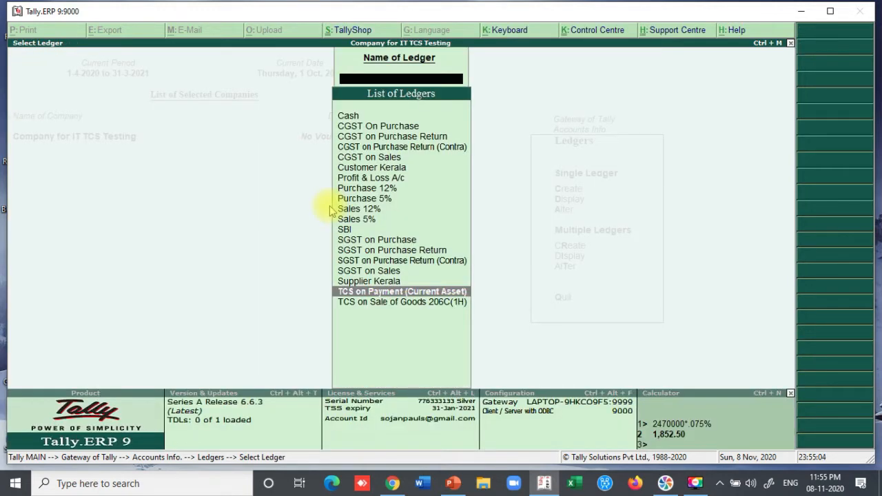
pyautogui.press('Escape')
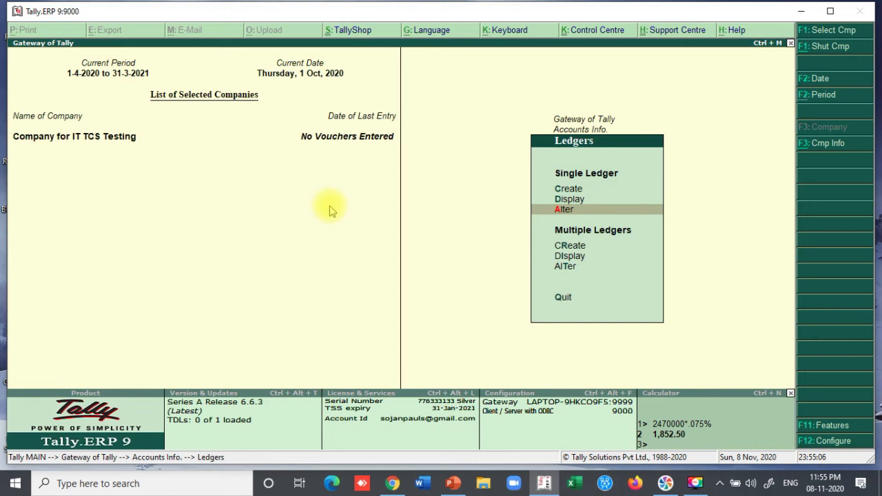
# - Start a Purchase voucher with supplier invoice 1 and Supplier Kerala as the party
pyautogui.press('Escape')
pyautogui.press('Escape')
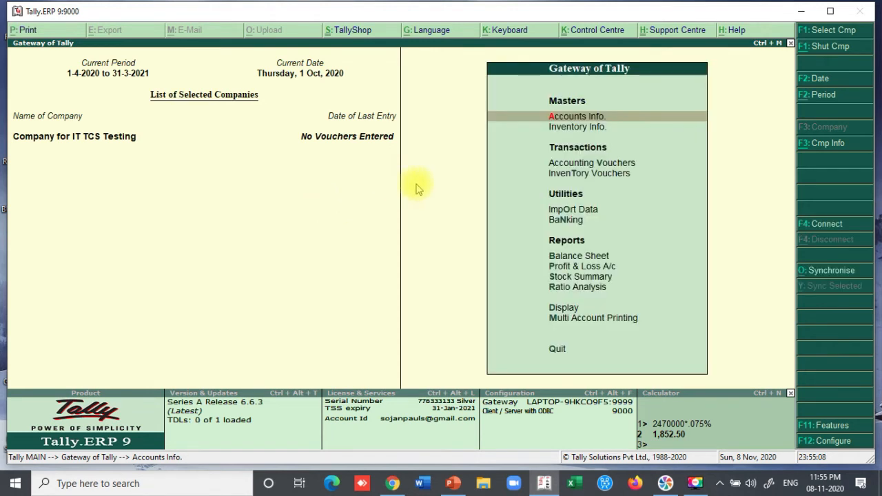
pyautogui.click(572, 164)
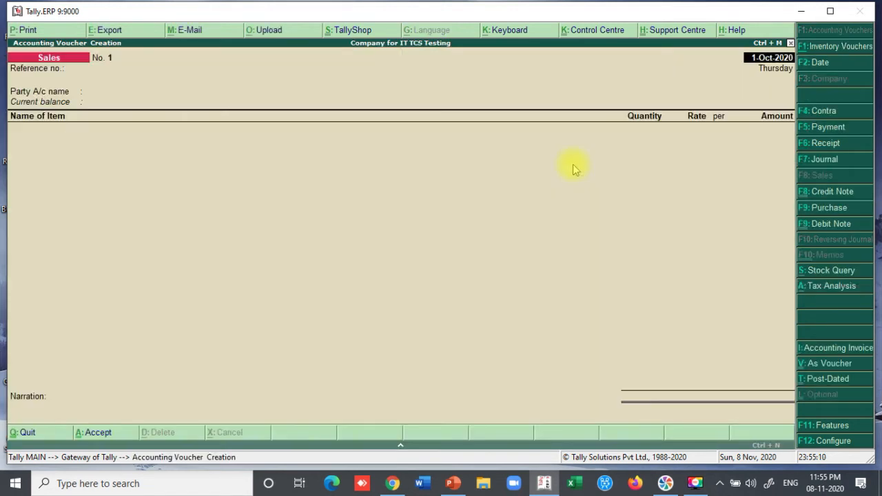
pyautogui.click(816, 209)
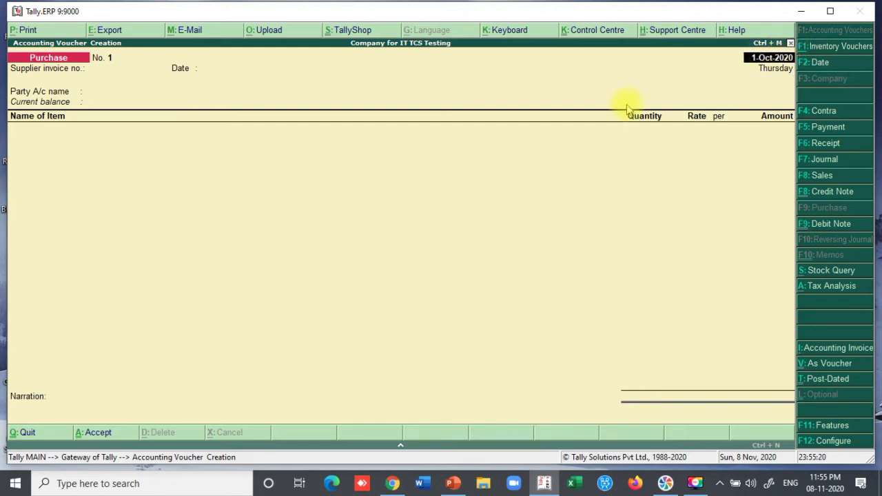
pyautogui.press('Return')
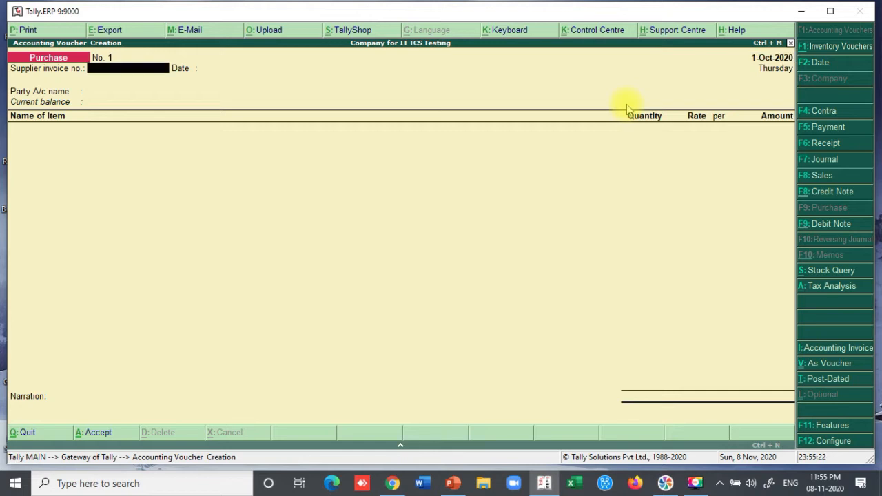
pyautogui.write('1')
pyautogui.press('Return')
pyautogui.press('Return')
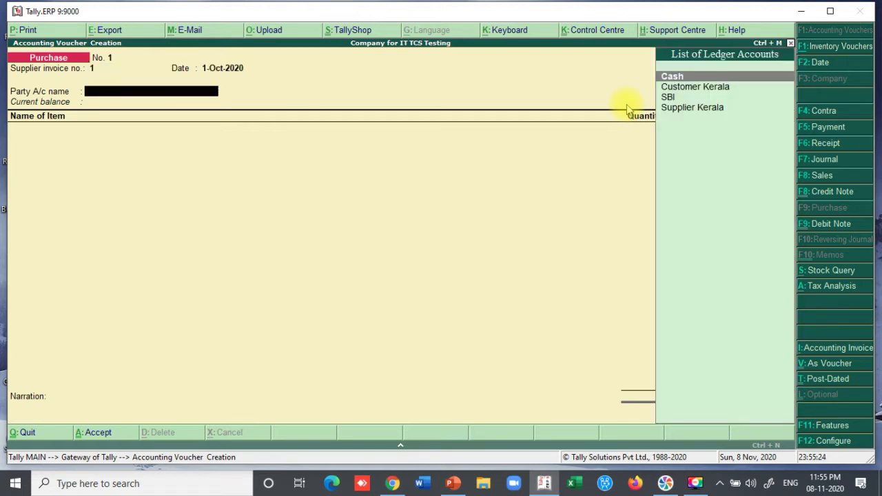
pyautogui.click(687, 88)
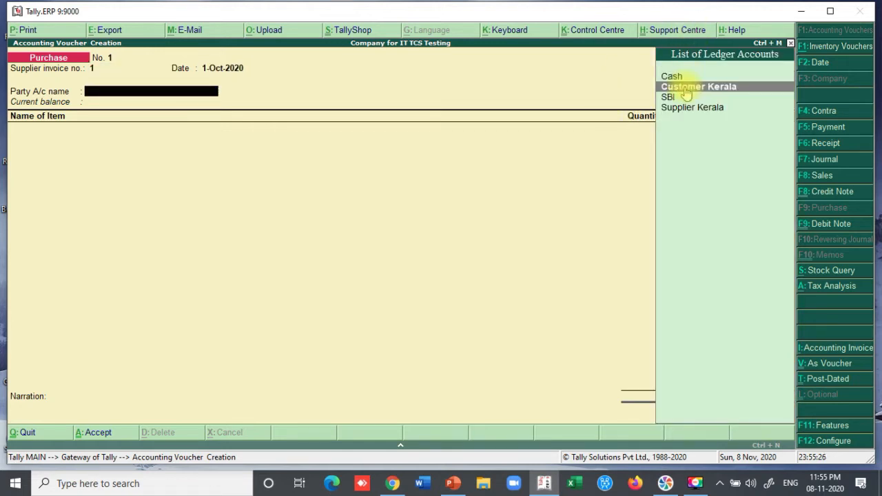
pyautogui.click(685, 111)
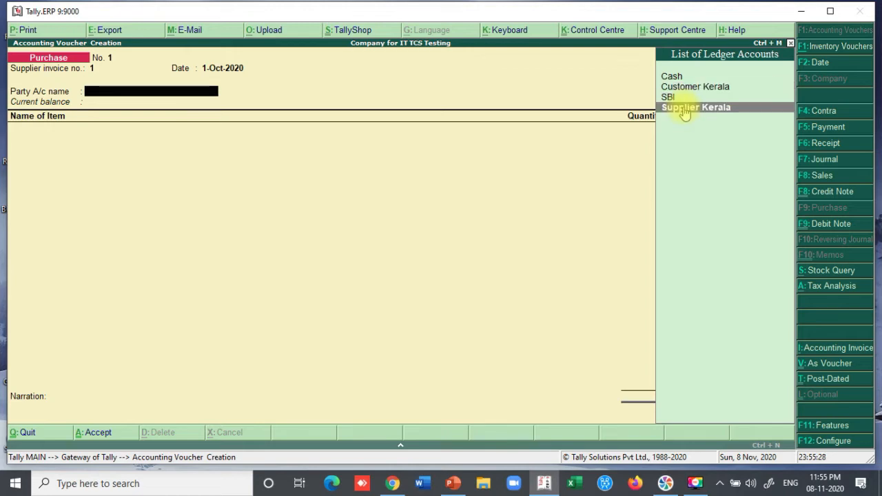
pyautogui.click(684, 111)
pyautogui.press('Return')
pyautogui.press('Return')
pyautogui.press('Return')
pyautogui.press('Return')
pyautogui.press('Return')
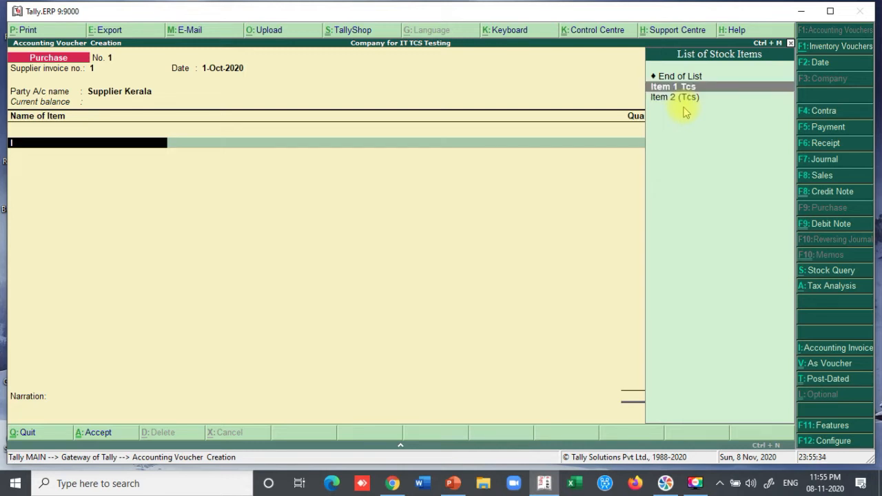
# - Add 10 Nos of Item 1 Tcs at 9,00,000, allocating 90,00,000 to Purchase 5%
pyautogui.press('Return')
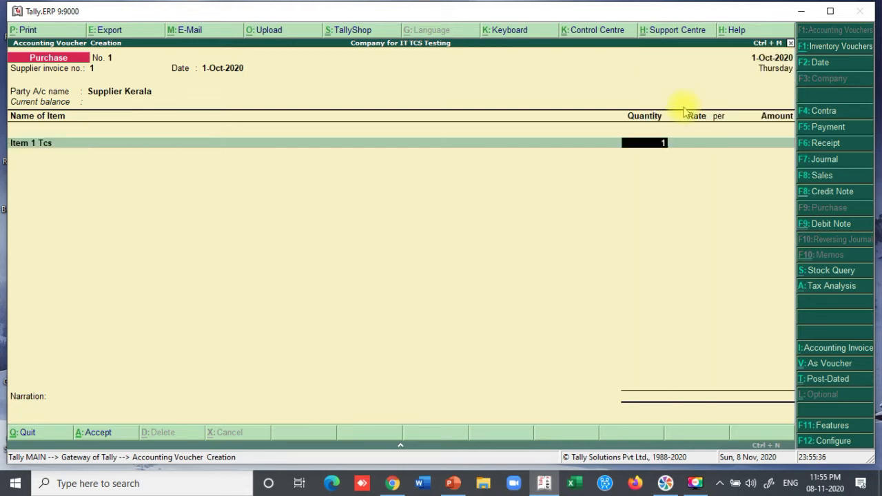
pyautogui.press('Return')
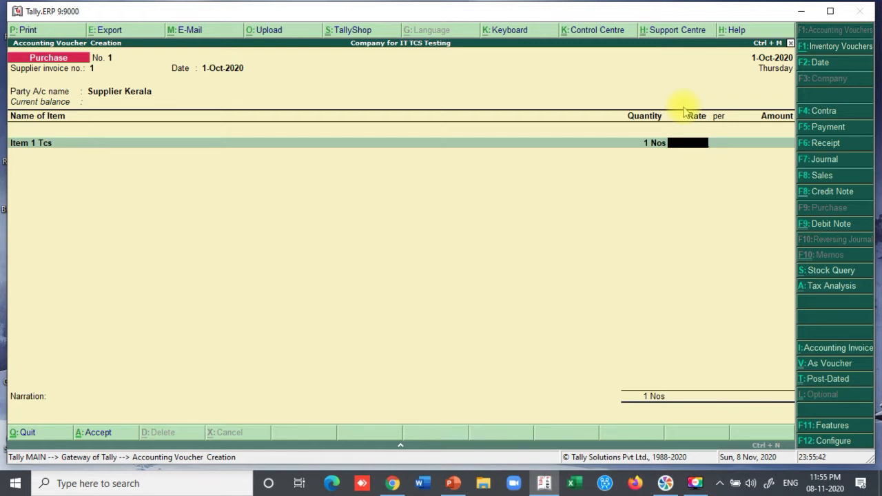
pyautogui.click(652, 150)
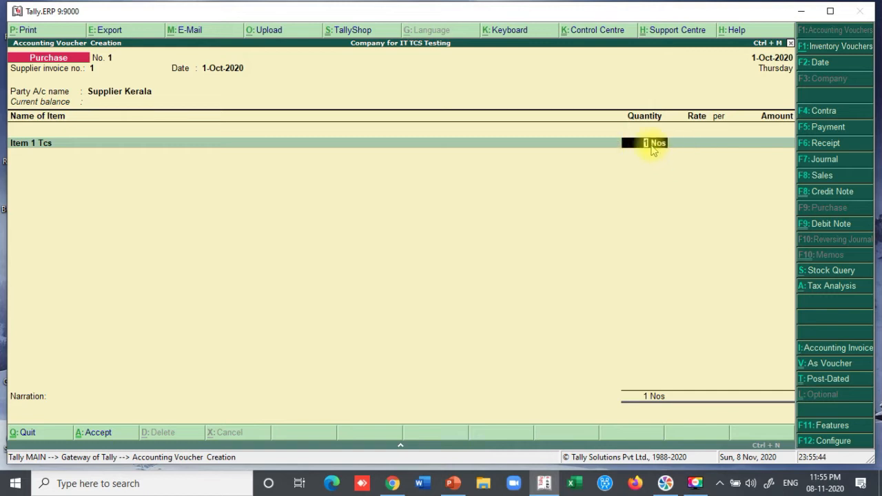
pyautogui.write('10')
pyautogui.press('Return')
pyautogui.write('9')
pyautogui.write('0,00,00')
pyautogui.write('0')
pyautogui.press('Return')
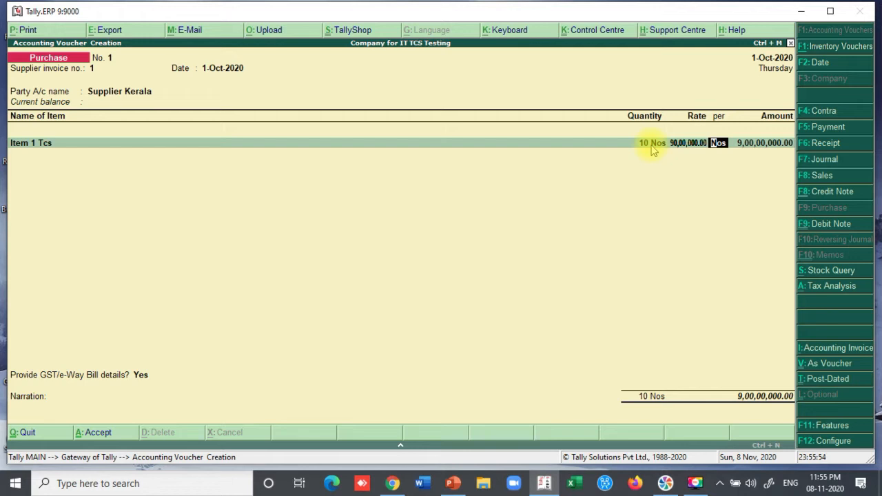
pyautogui.press('BackSpace')
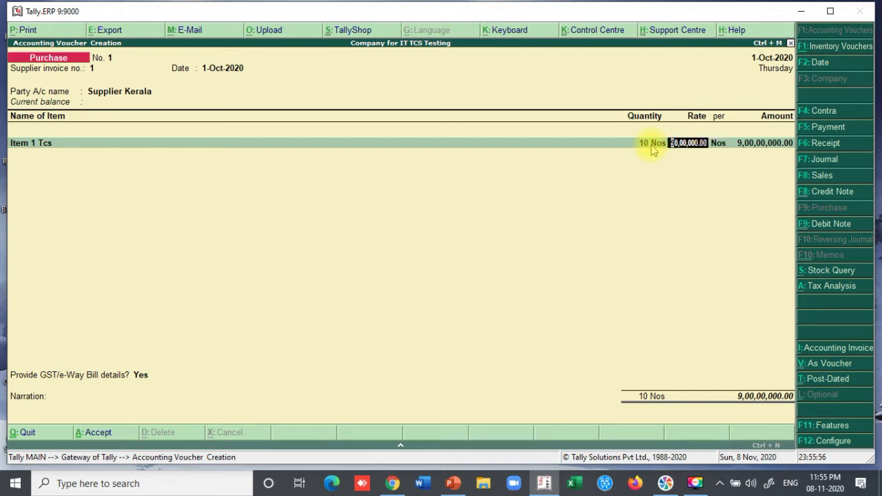
pyautogui.write('900000')
pyautogui.press('Return')
pyautogui.press('Return')
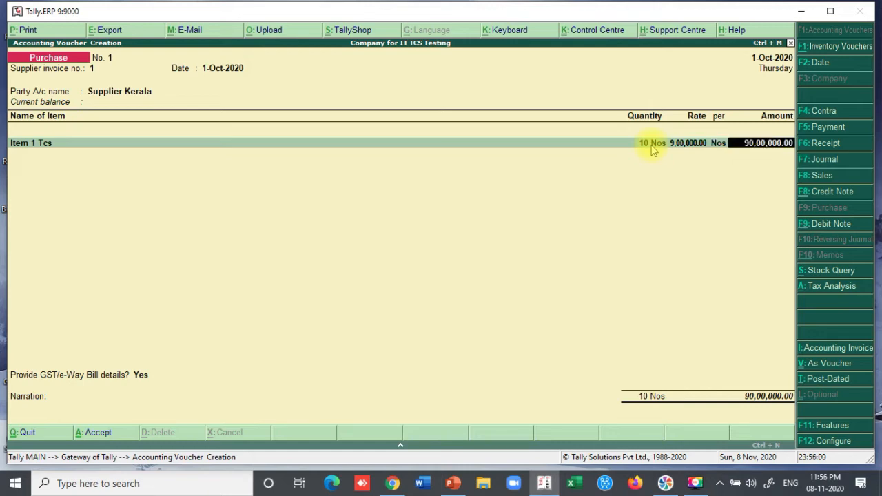
pyautogui.press('Return')
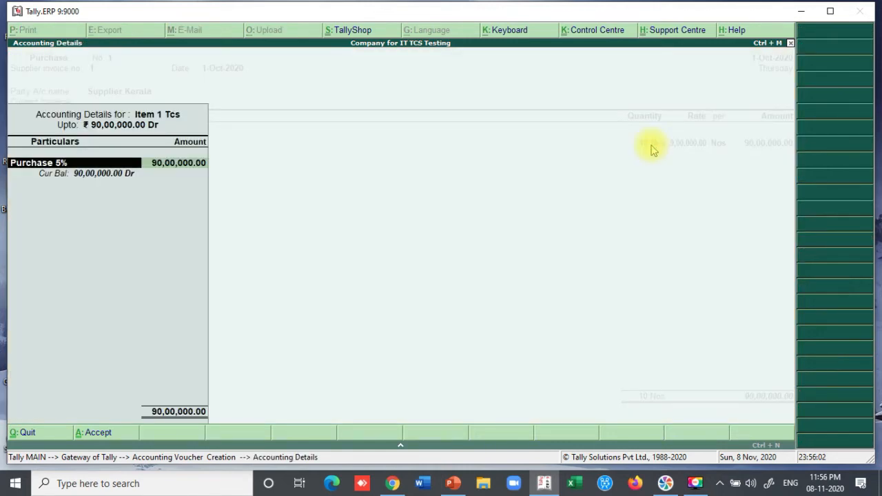
pyautogui.press('Return')
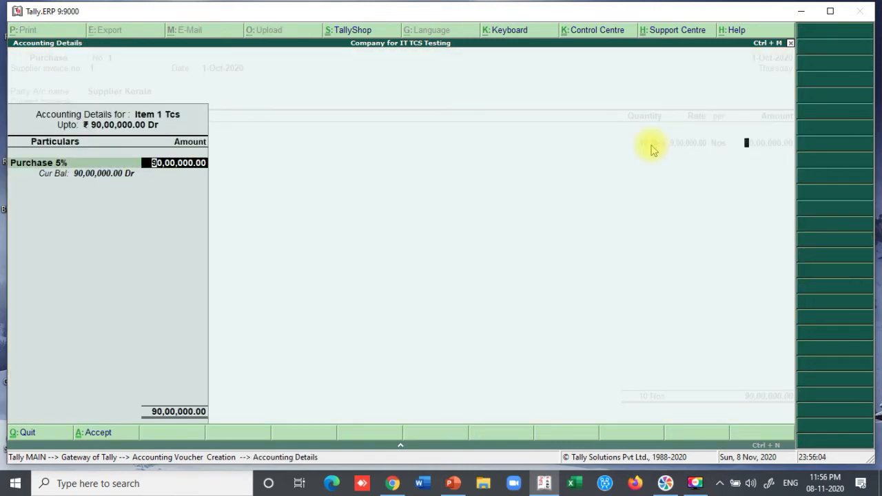
pyautogui.press('Return')
pyautogui.press('Return')
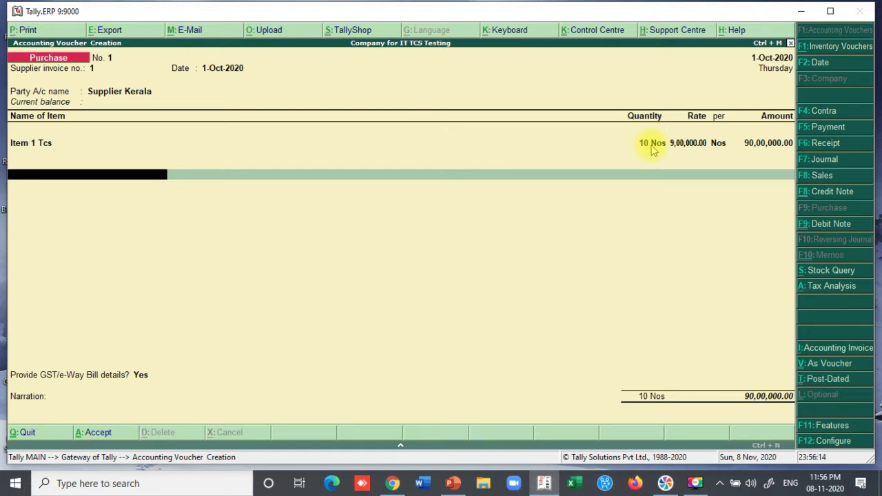
# - Add CGST On Purchase and SGST on Purchase lines of 2,25,000 each, then a TCS on Payment line
pyautogui.write('Cg')
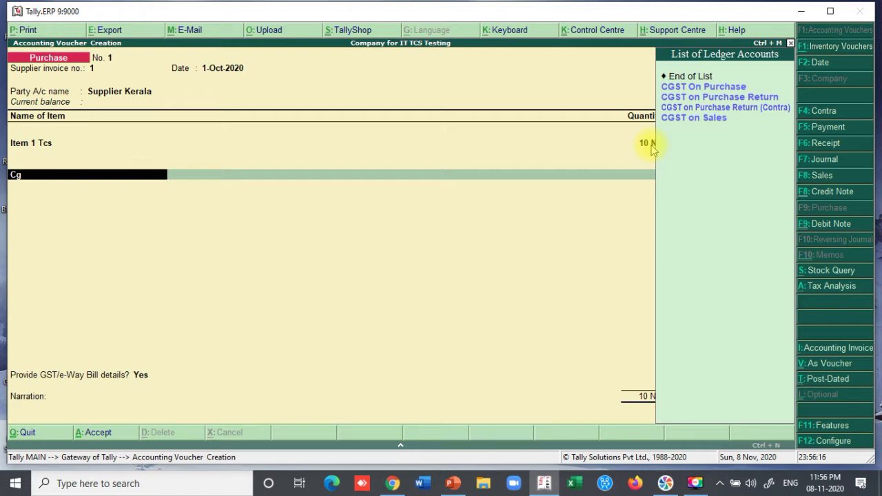
pyautogui.press('Return')
pyautogui.press('Return')
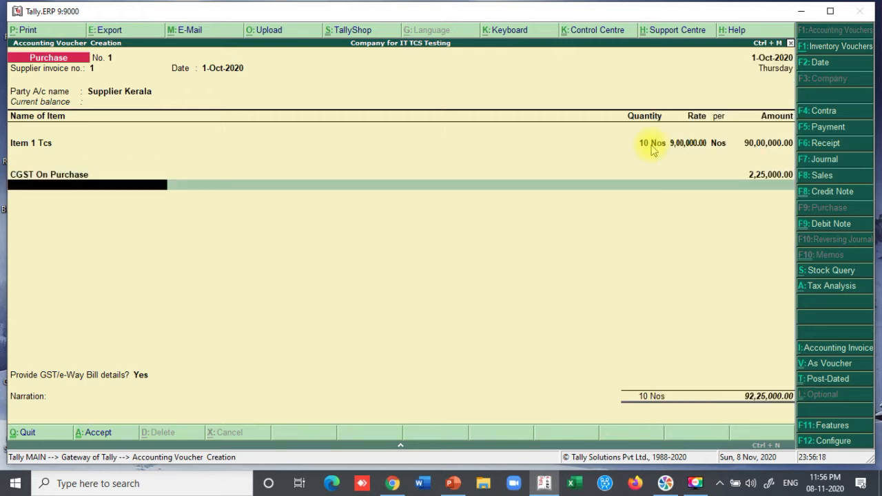
pyautogui.write('Sg')
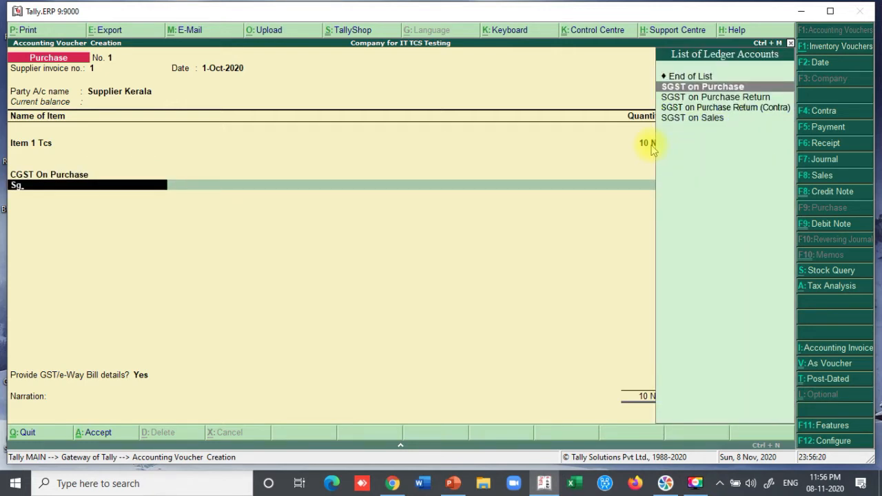
pyautogui.press('Return')
pyautogui.press('Return')
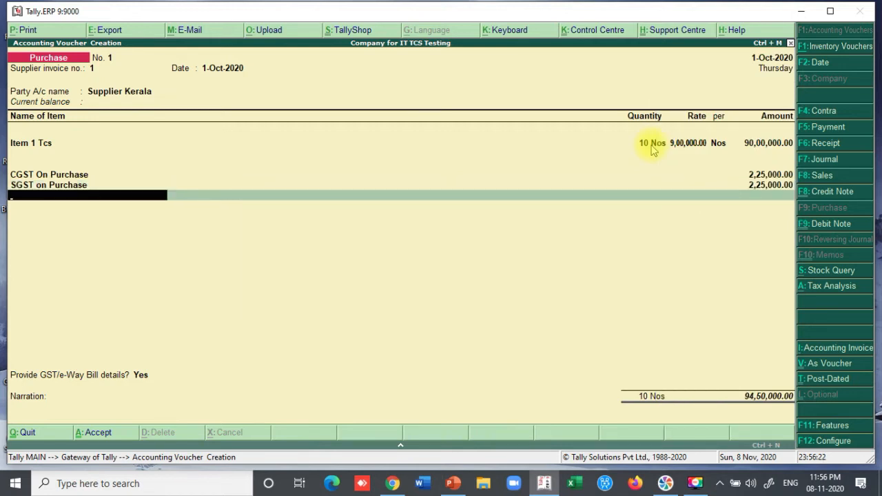
pyautogui.write('Tc')
pyautogui.press('Return')
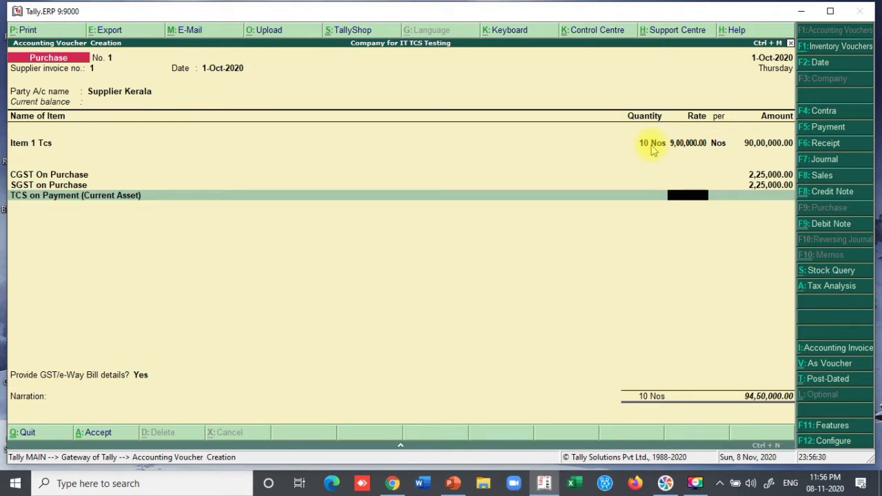
pyautogui.press('Return')
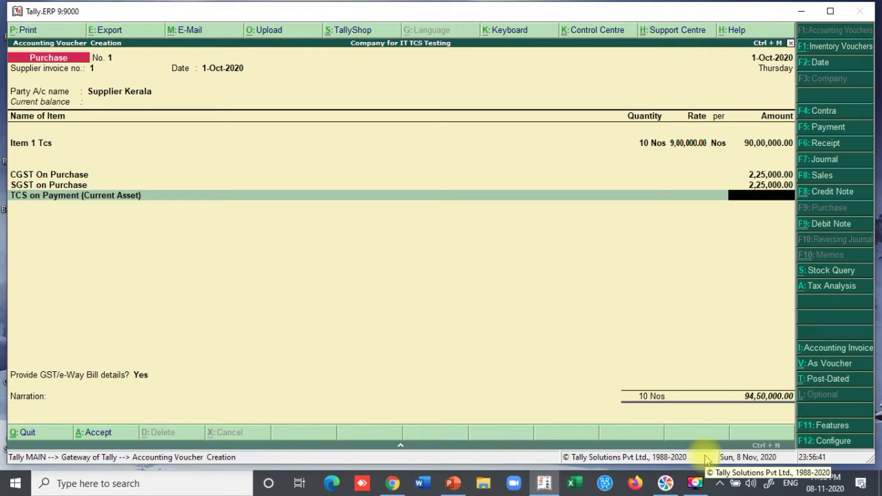
# - Calculate 0.075% of 94,50,000 and enter 7,088 as the TCS on Payment amount
pyautogui.hotkey('ctrl', 'n')
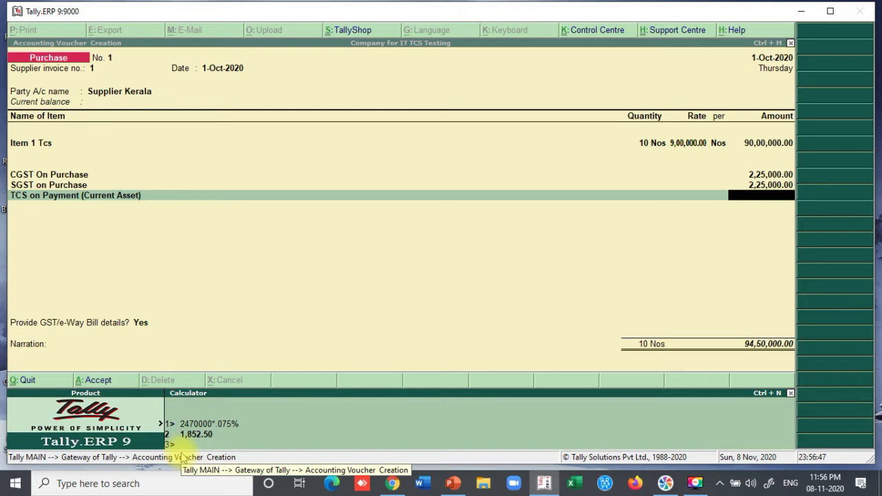
pyautogui.write('9450000*.075%')
pyautogui.press('Return')
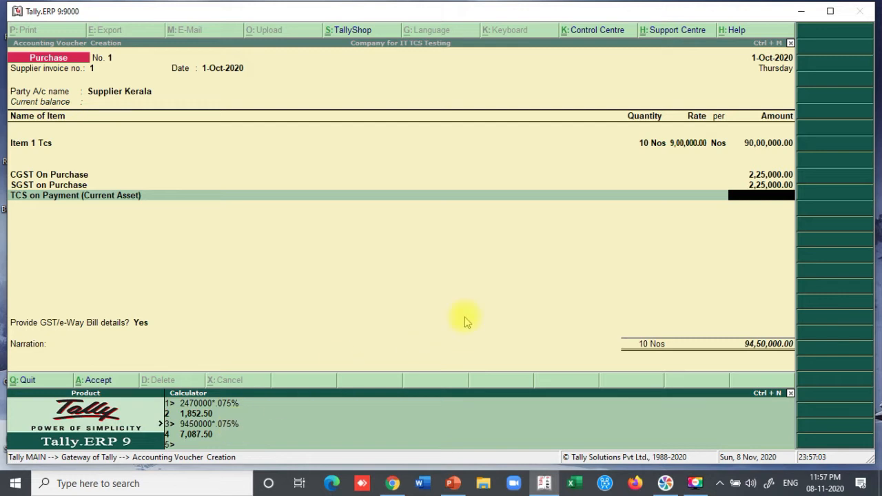
pyautogui.write('7088')
pyautogui.click(762, 197)
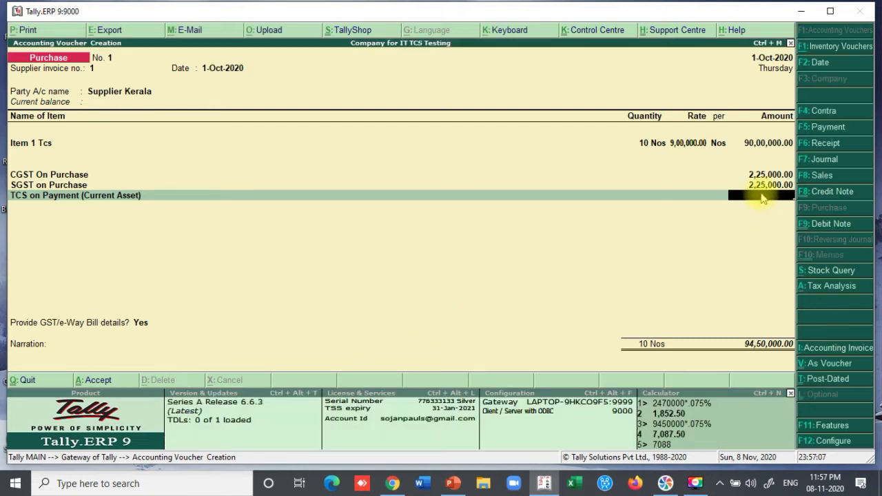
pyautogui.write('7088')
pyautogui.press('Return')
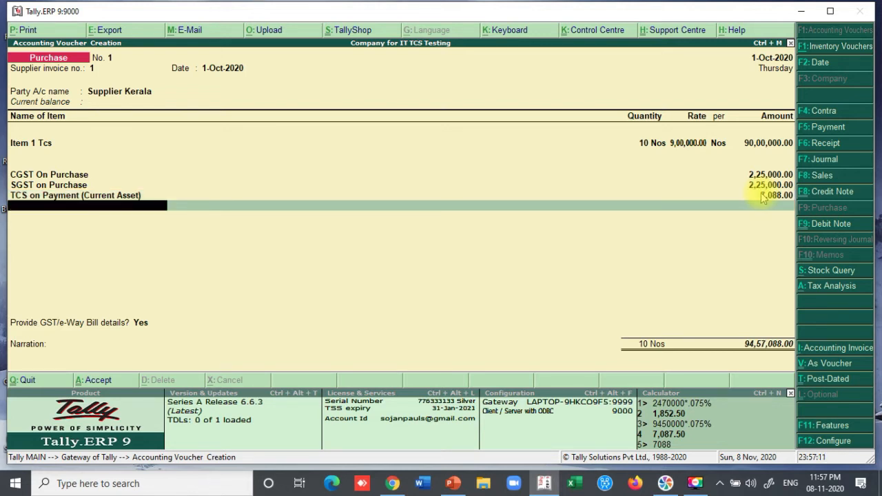
# - Answer No to GST/e-Way Bill details, accept New Ref 1, and save the purchase voucher
pyautogui.press('Return')
pyautogui.press('Up')
pyautogui.press('Return')
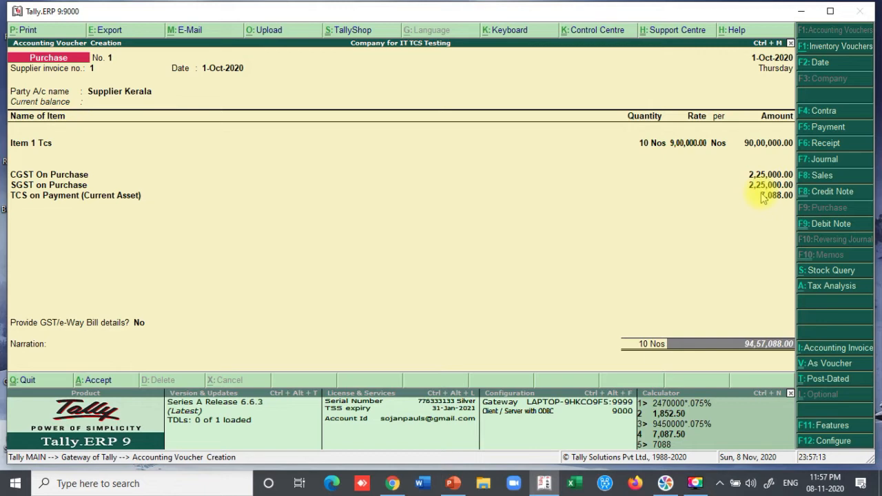
pyautogui.press('Return')
pyautogui.press('Return')
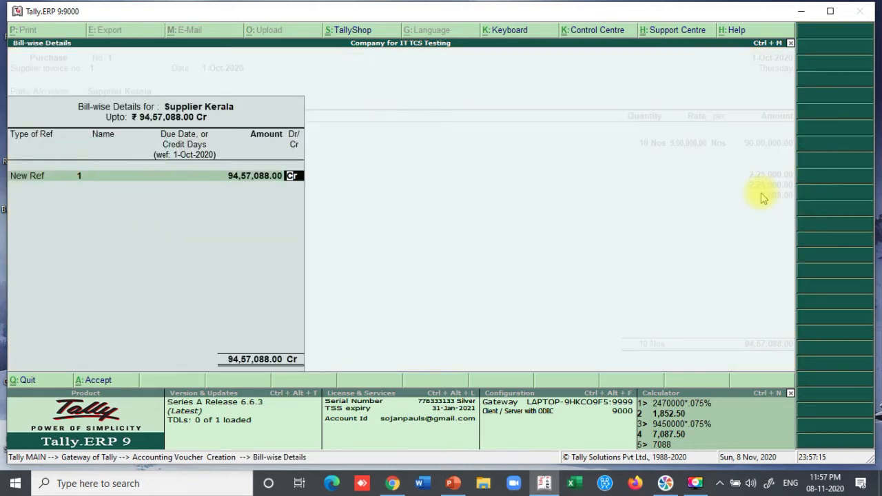
pyautogui.press('Return')
pyautogui.press('Return')
pyautogui.press('Return')
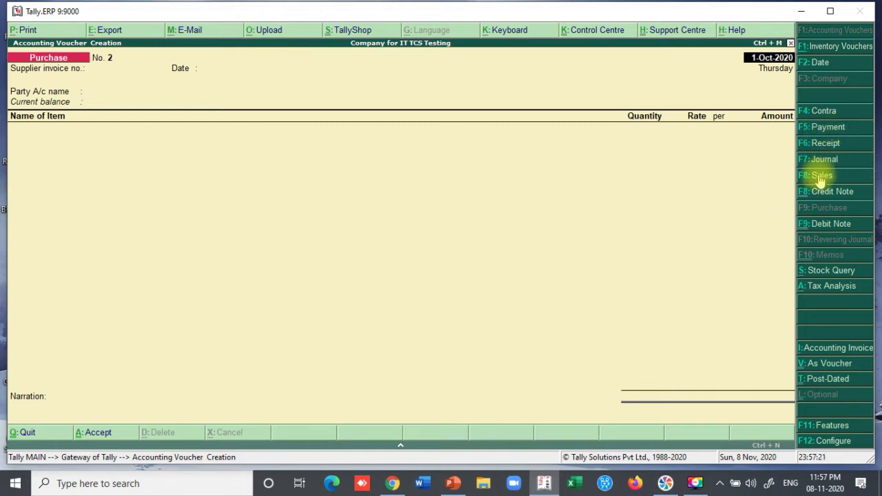
# - Begin a Sales voucher with reference 1 and Customer Kerala as the party
pyautogui.click(819, 176)
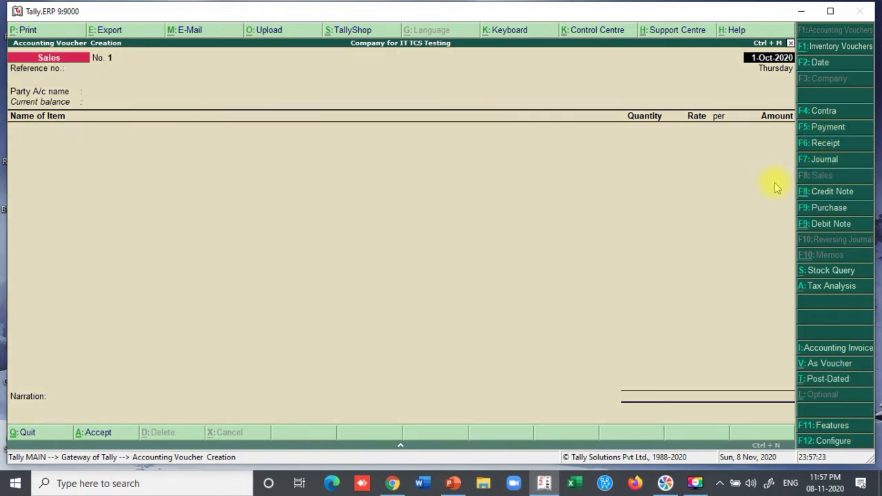
pyautogui.press('Return')
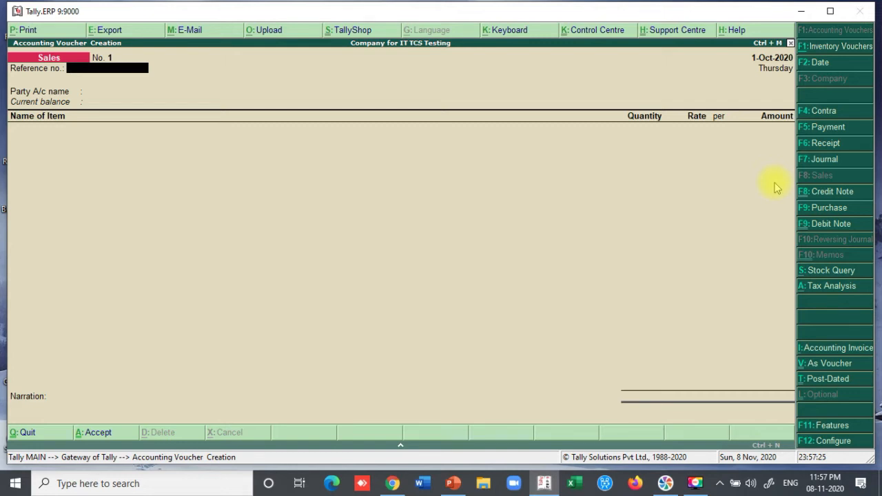
pyautogui.write('1')
pyautogui.press('Return')
pyautogui.press('Down')
pyautogui.press('Return')
pyautogui.press('Return')
pyautogui.press('Return')
pyautogui.press('Return')
pyautogui.press('Return')
pyautogui.press('Return')
pyautogui.press('Return')
pyautogui.press('Return')
pyautogui.press('Return')
pyautogui.press('Return')
pyautogui.press('Return')
pyautogui.press('Return')
pyautogui.press('Return')
pyautogui.press('Return')
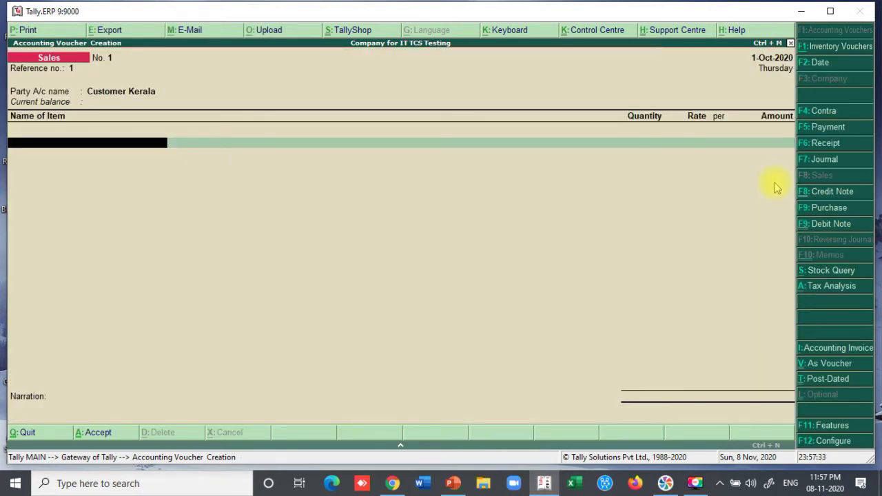
# - Enter 10 Nos of Item 1 Tcs at 10,00,000 for an amount of 1,00,00,000
pyautogui.press('Return')
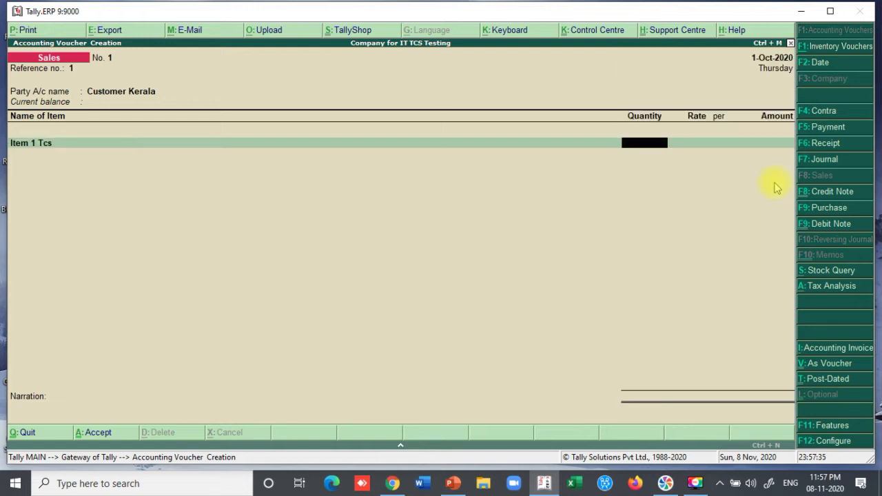
pyautogui.write('10')
pyautogui.press('Return')
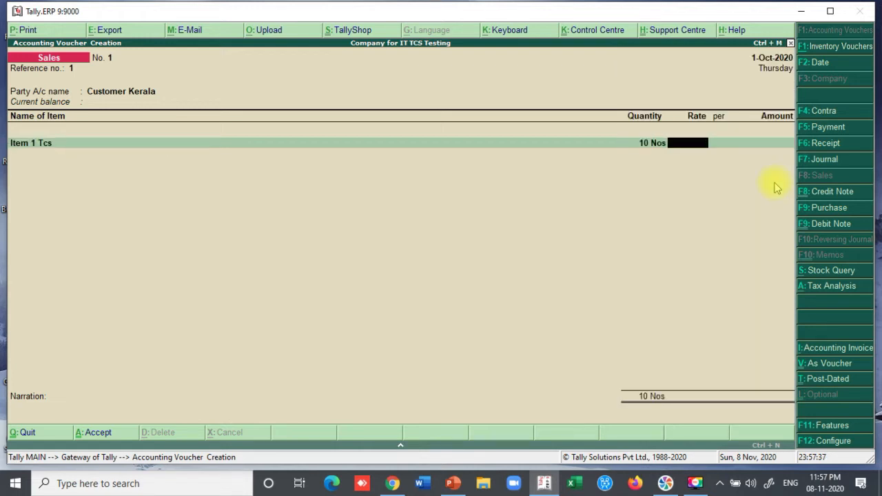
pyautogui.write('1000000')
pyautogui.press('Return')
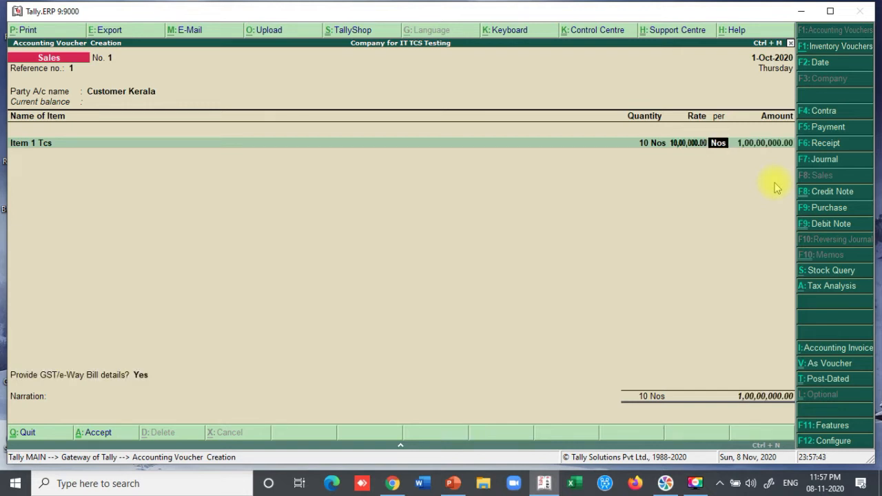
pyautogui.press('Return')
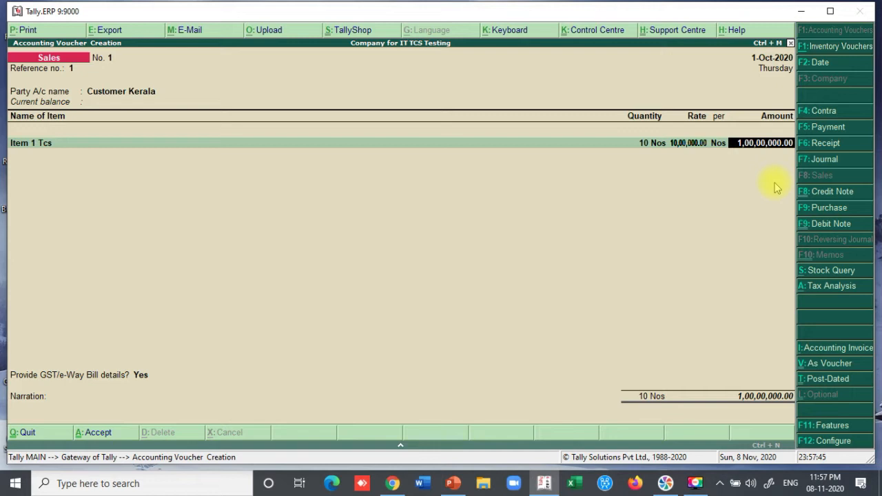
pyautogui.press('Return')
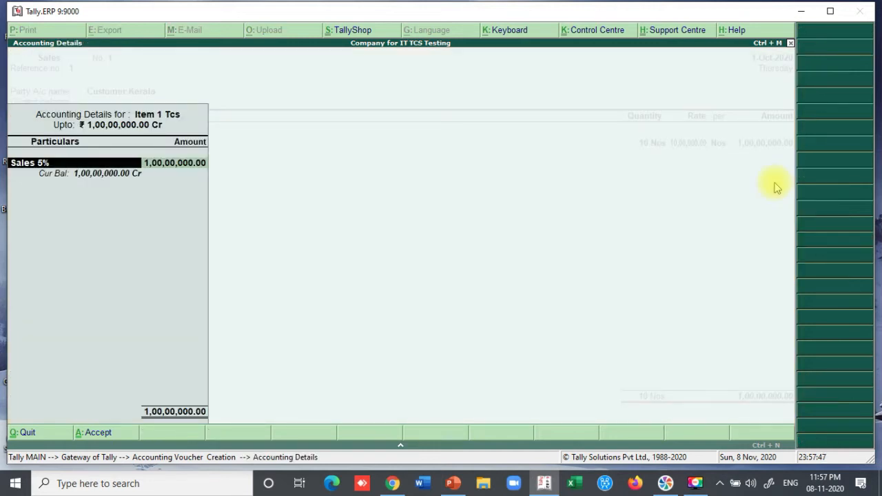
# - Allow assessable amount modification via F12 and tag the 1,00,00,000 sale as TCS on Sale of Goods
pyautogui.press('Return')
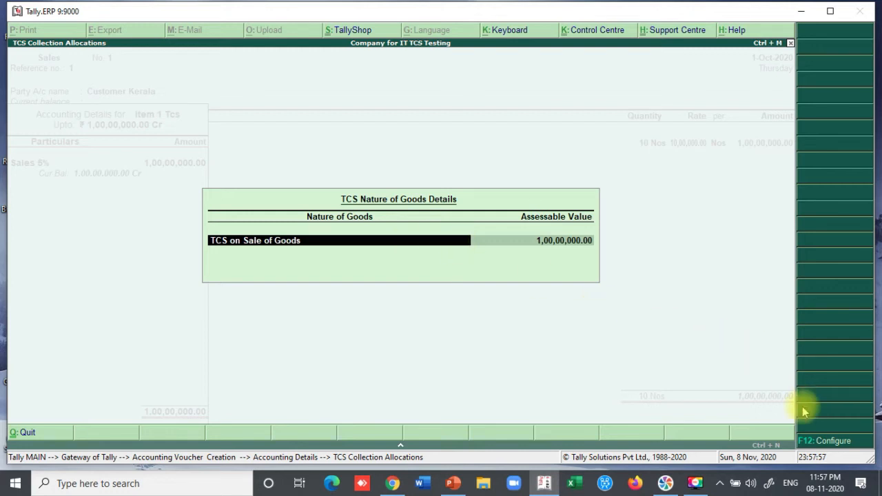
pyautogui.click(827, 442)
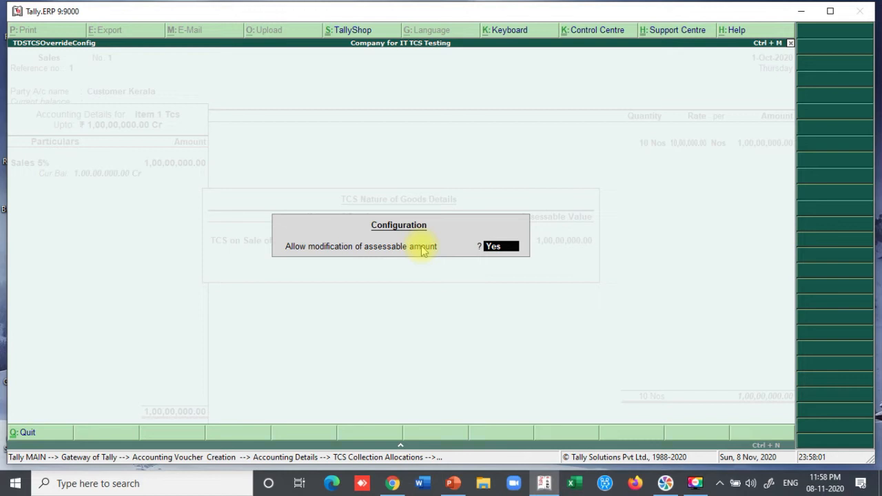
pyautogui.press('Return')
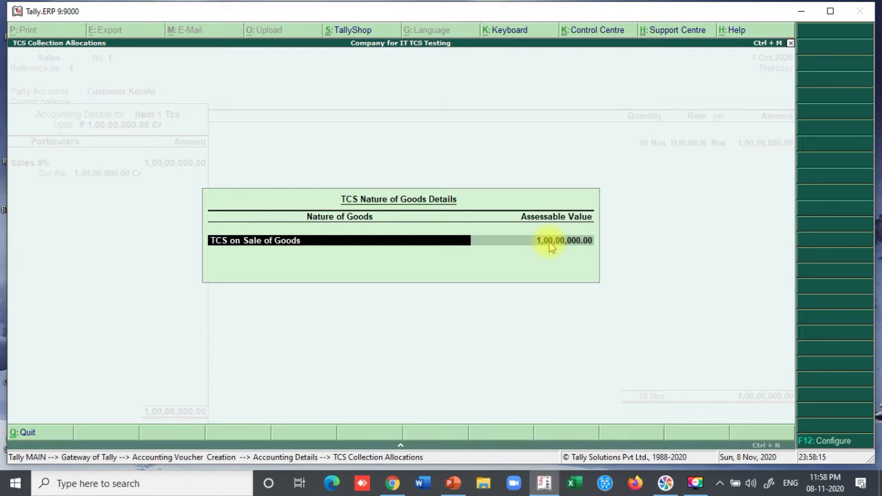
pyautogui.press('space')
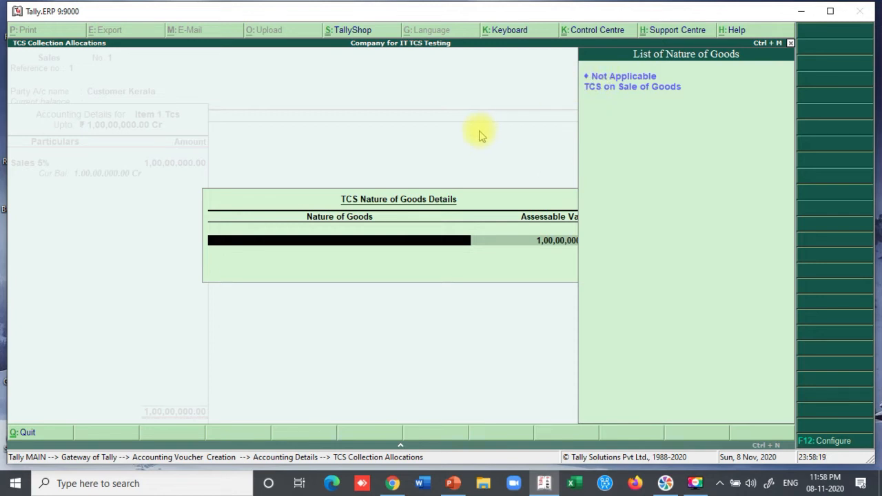
pyautogui.click(620, 89)
pyautogui.press('Return')
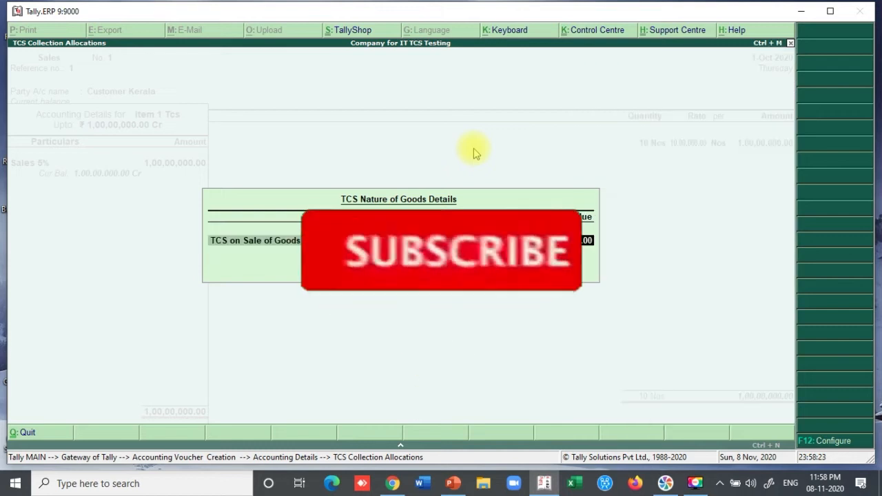
pyautogui.press('Return')
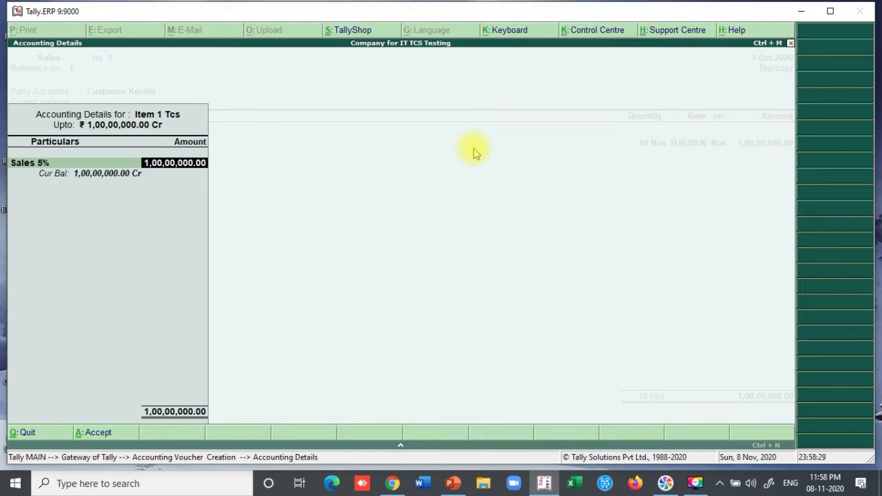
pyautogui.press('Return')
pyautogui.press('Return')
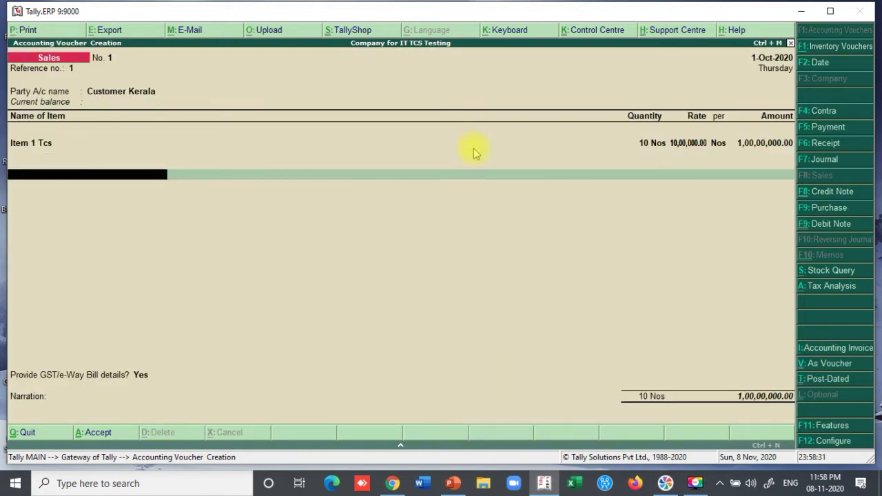
# - Add CGST and SGST on Sales at 2,50,000 each and the TCS on Sale of Goods 206C(1H) line of 7,875
pyautogui.write('Cg')
pyautogui.press('Down')
pyautogui.press('Down')
pyautogui.press('Down')
pyautogui.press('Down')
pyautogui.press('Return')
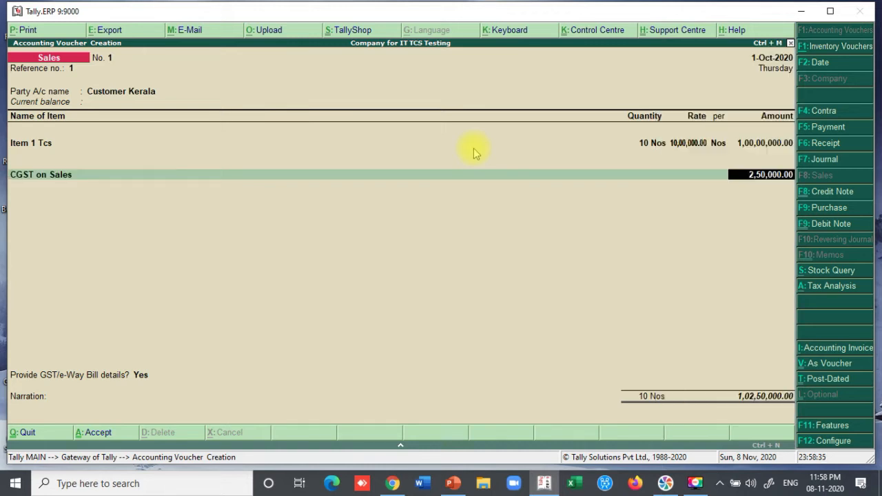
pyautogui.press('Return')
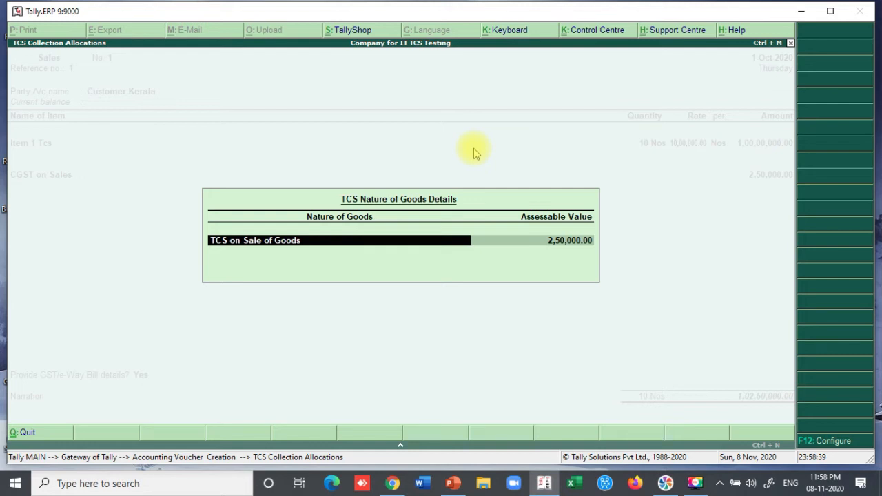
pyautogui.press('Return')
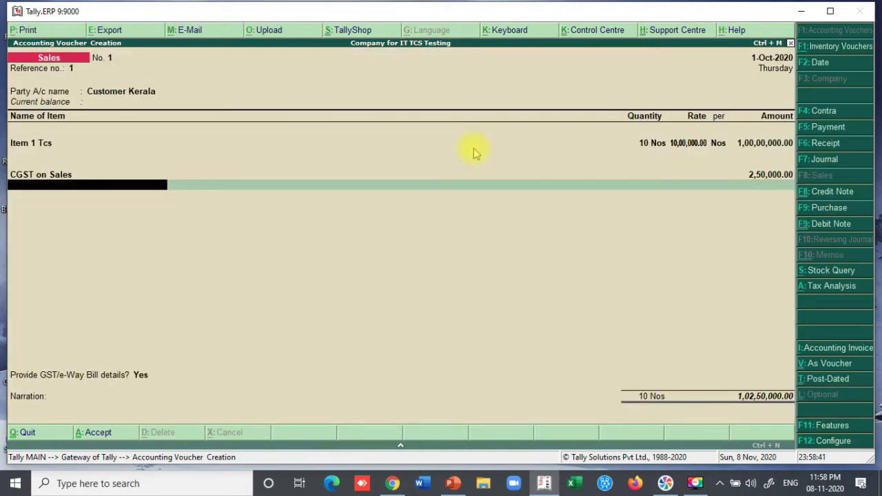
pyautogui.write('Sg')
pyautogui.press('Down')
pyautogui.press('Down')
pyautogui.press('Down')
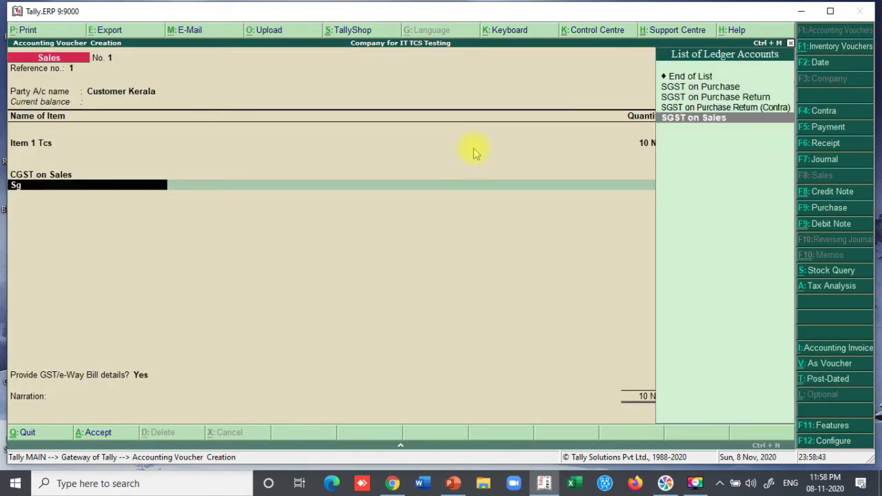
pyautogui.press('Return')
pyautogui.press('Return')
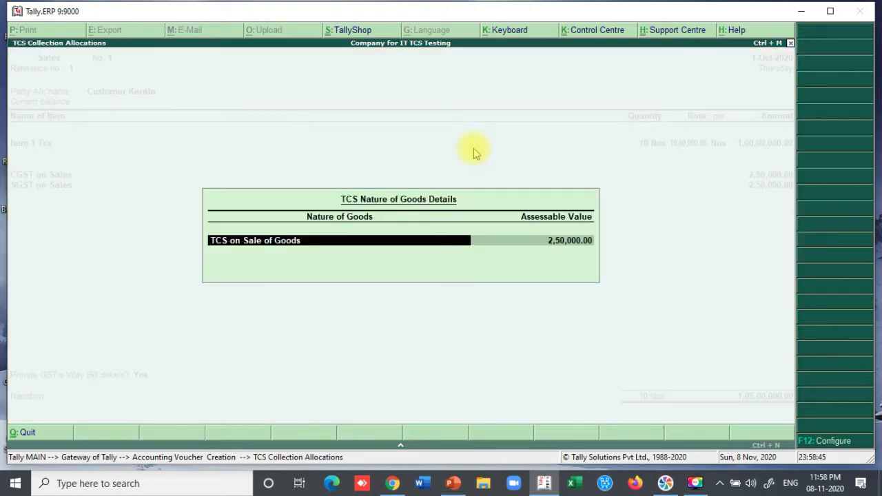
pyautogui.press('Return')
pyautogui.press('Return')
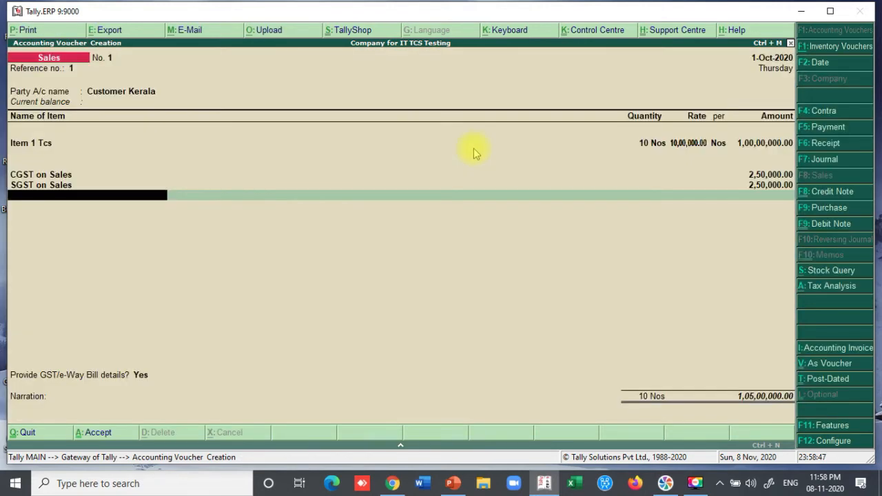
pyautogui.write('Tc')
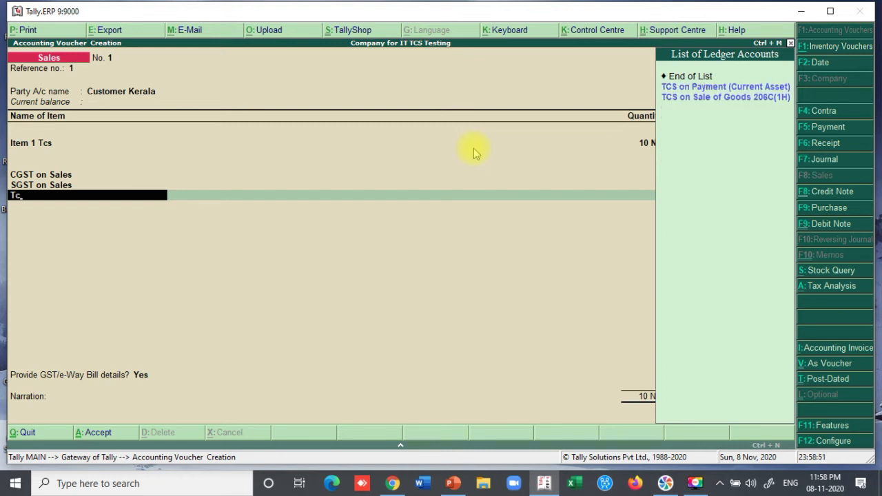
pyautogui.press('Down')
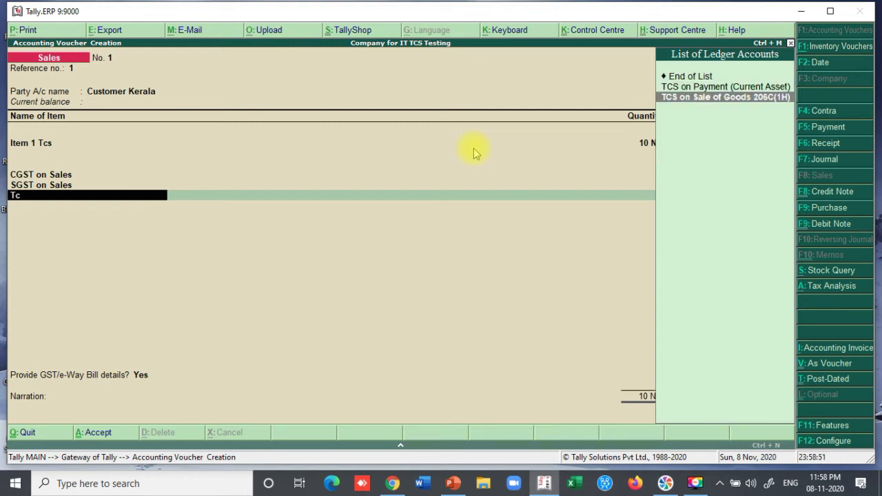
pyautogui.press('Return')
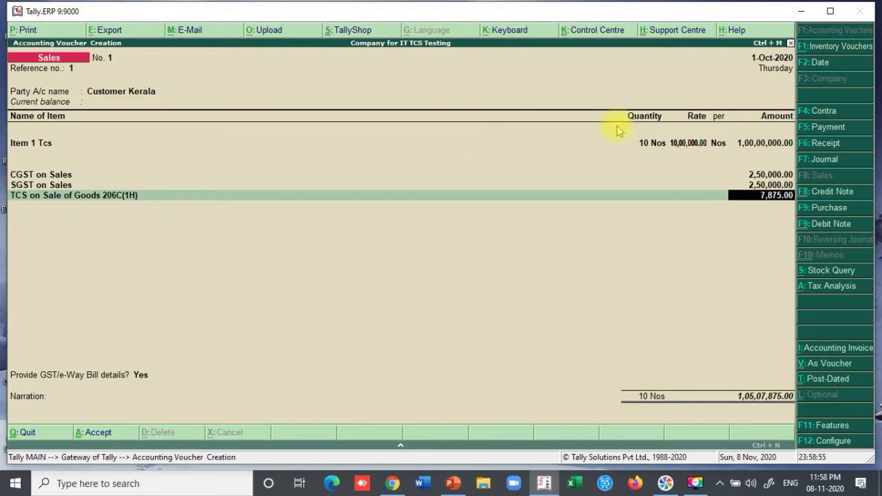
# - Review the detailed Tax Analysis showing 7,875.00 TCS at 0.08% on 1,05,00,000.00, then return to the voucher
pyautogui.click(813, 288)
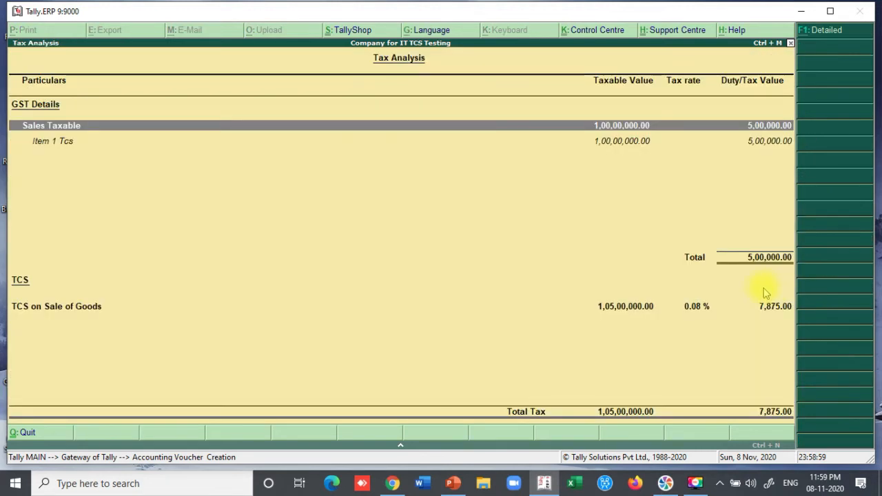
pyautogui.click(830, 30)
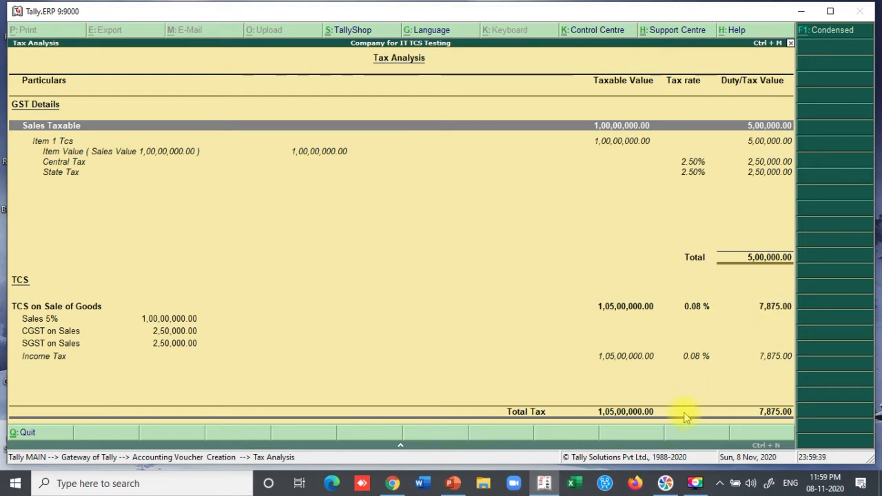
pyautogui.click(19, 432)
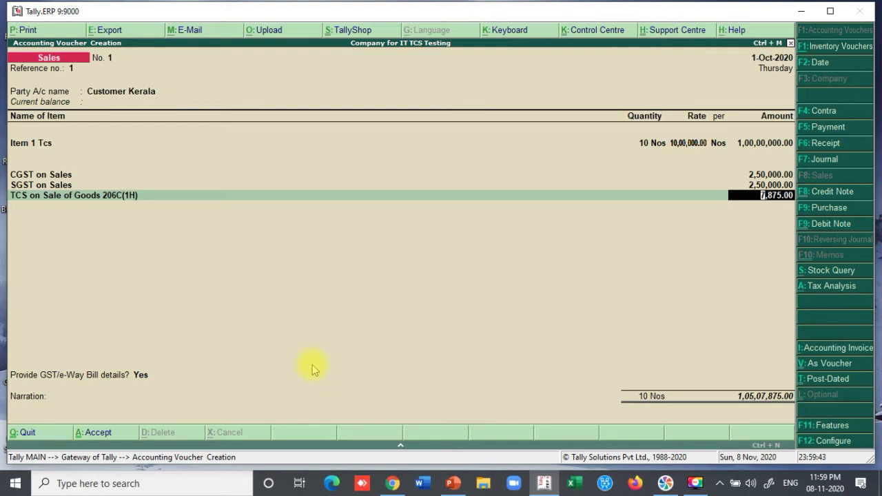
# - Save Sales No. 1 with e-Way Bill details set to No and a New Ref bill, then quit voucher entry
pyautogui.press('Return')
pyautogui.press('Return')
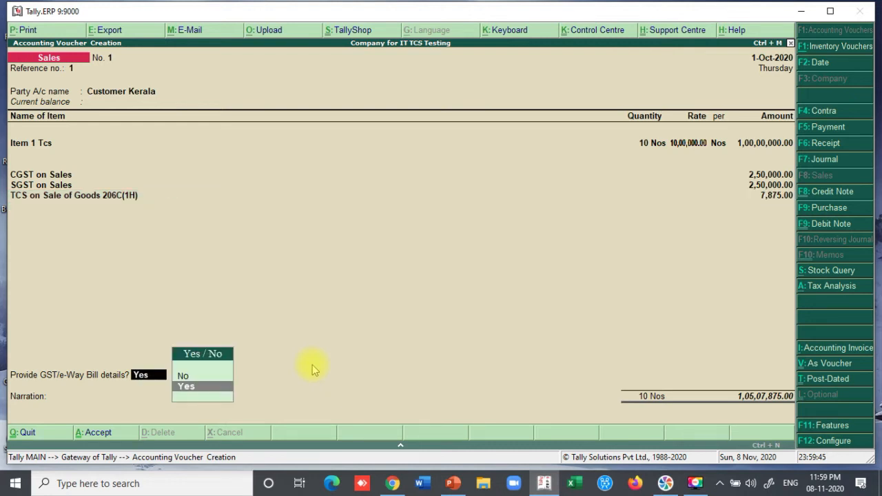
pyautogui.press('n')
pyautogui.press('Return')
pyautogui.press('Return')
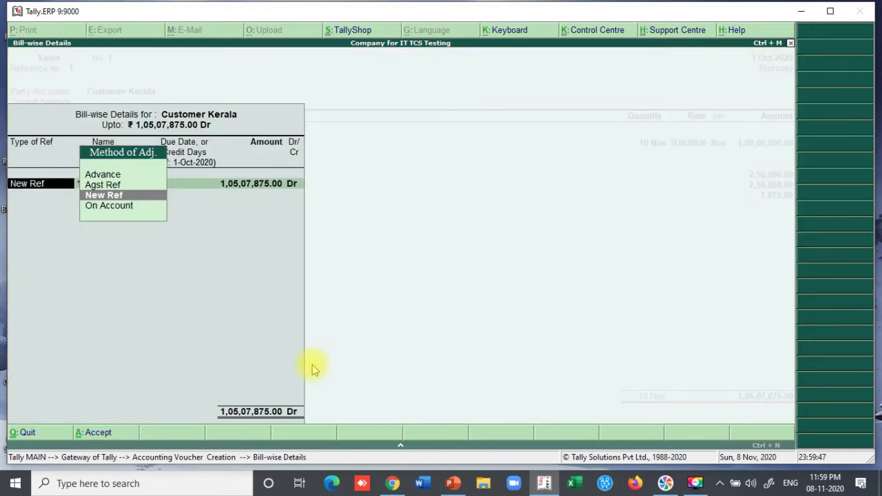
pyautogui.press('Return')
pyautogui.press('Return')
pyautogui.press('Return')
pyautogui.press('Return')
pyautogui.press('Return')
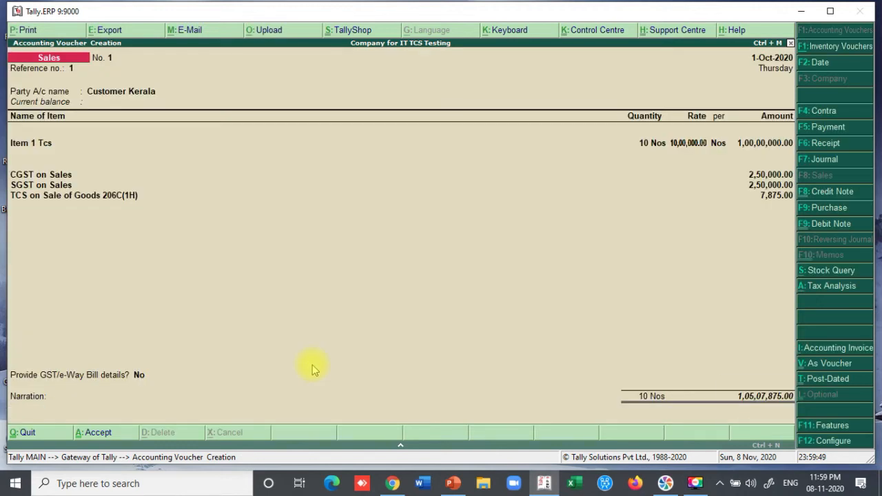
pyautogui.press('Return')
pyautogui.press('Return')
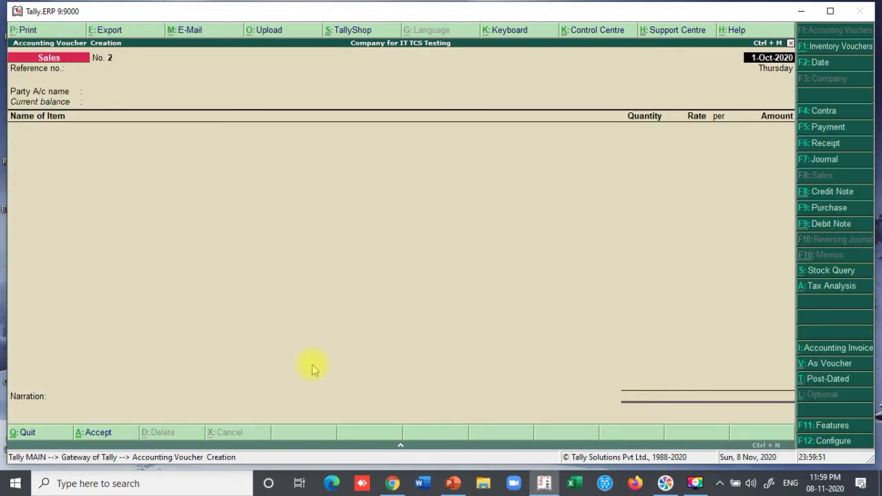
pyautogui.press('Escape')
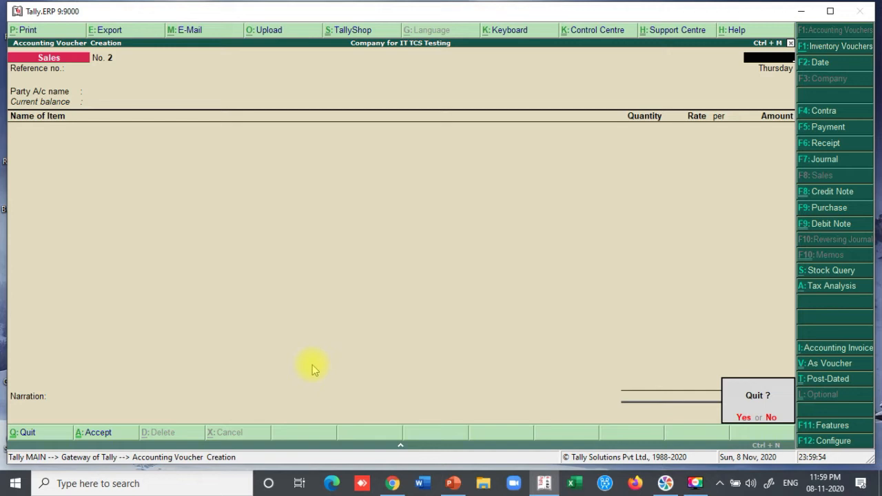
pyautogui.press('Return')
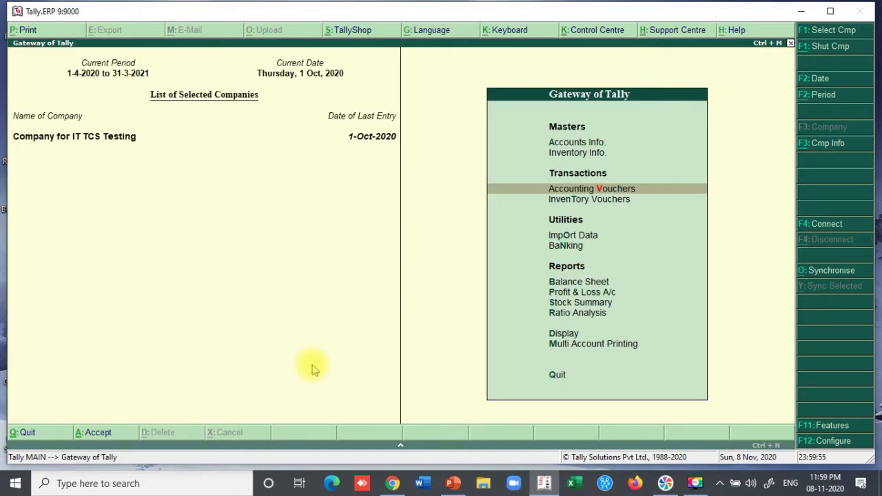
# - Go through Display > Statutory Reports > GST Reports to GSTR-1
pyautogui.press('Down')
pyautogui.press('Down')
pyautogui.press('Down')
pyautogui.press('Down')
pyautogui.press('Down')
pyautogui.press('Down')
pyautogui.press('Down')
pyautogui.press('Down')
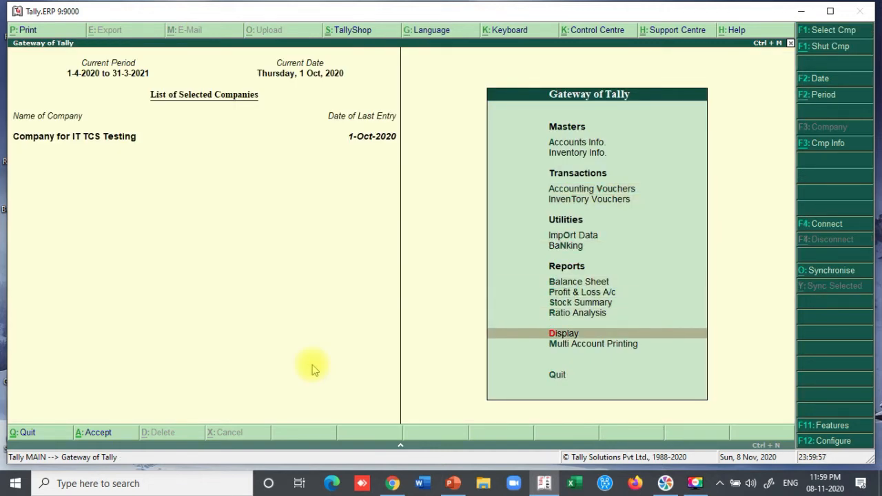
pyautogui.press('Return')
pyautogui.press('Down')
pyautogui.press('Down')
pyautogui.press('Down')
pyautogui.press('Down')
pyautogui.press('Down')
pyautogui.press('Down')
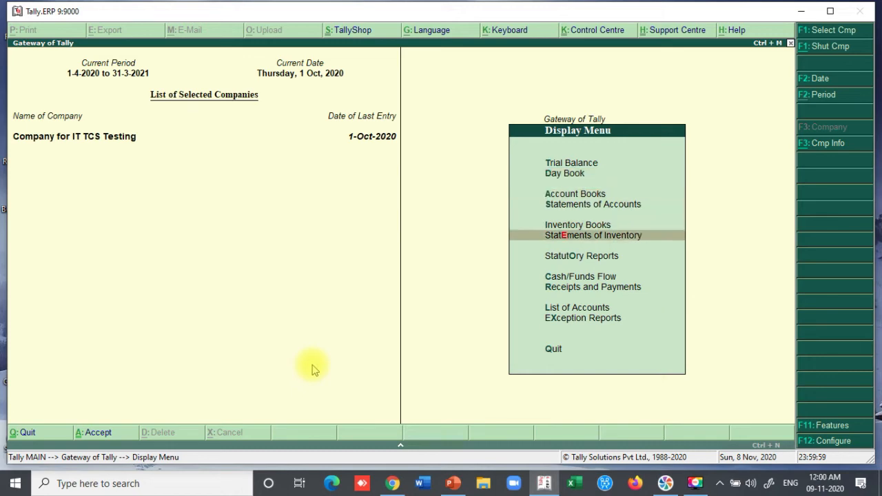
pyautogui.press('Return')
pyautogui.press('Return')
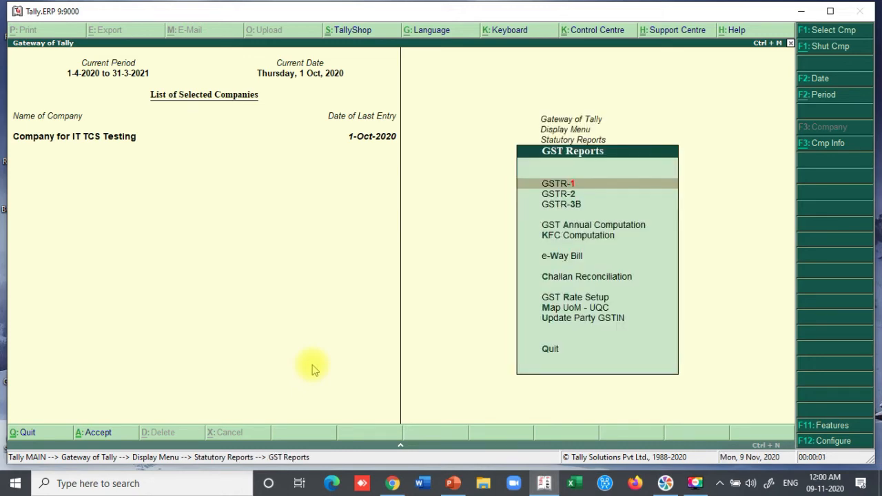
pyautogui.press('Return')
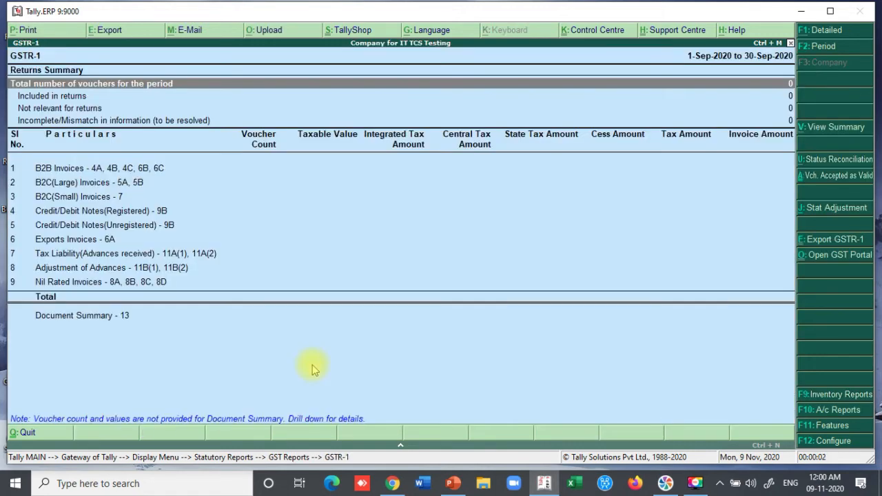
# - Set the GSTR-1 period to 1-10-2020 to 31-10-2020 and review the 1,05,07,875.00 B2B invoice
pyautogui.click(810, 48)
pyautogui.write('1-10-2020')
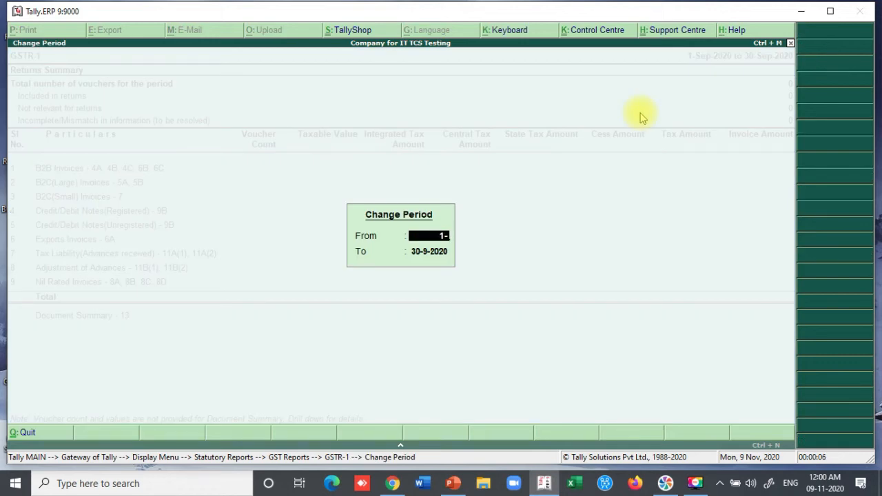
pyautogui.press('Return')
pyautogui.write('31-10')
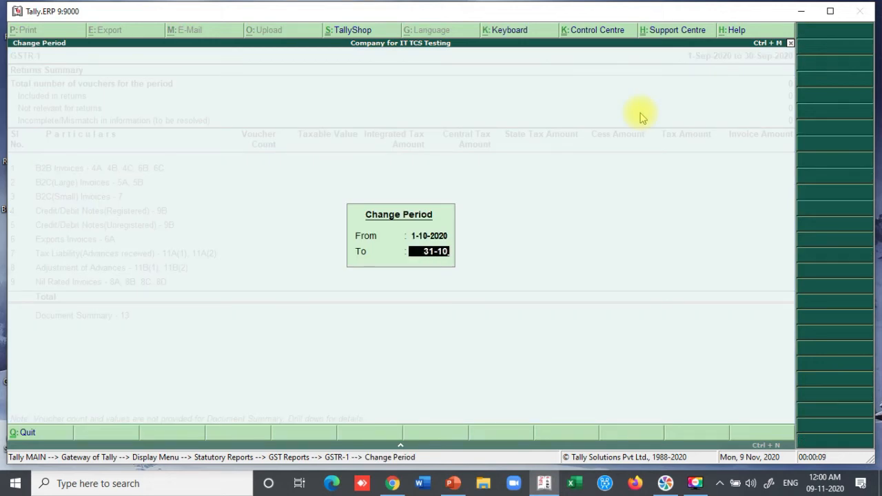
pyautogui.press('Return')
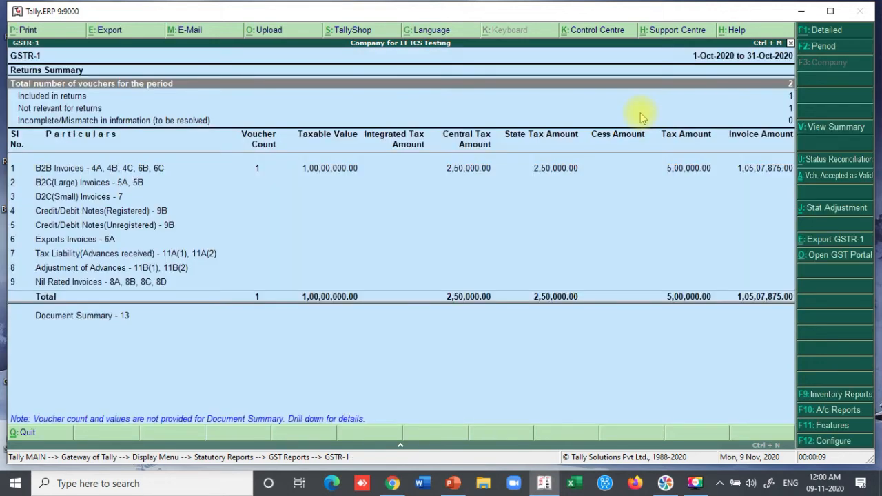
pyautogui.click(535, 168)
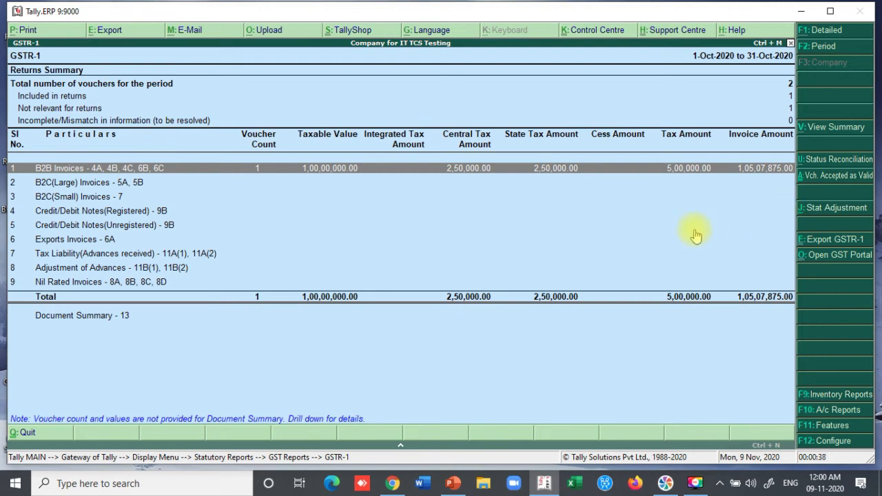
pyautogui.press('Escape')
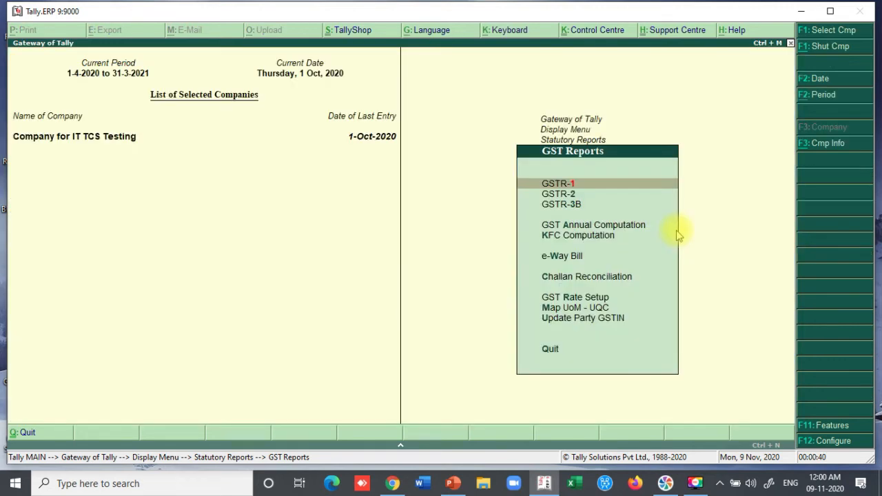
# - View GSTR-2 for 1-10-2020 to 31-10-2020: one 90,00,000.00 B2B invoice with 4,50,000.00 ITC
pyautogui.press('Down')
pyautogui.press('Return')
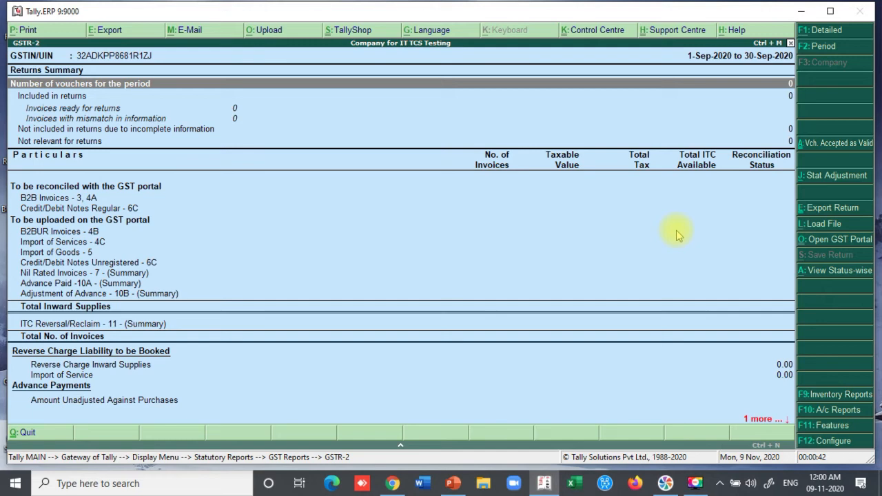
pyautogui.click(822, 46)
pyautogui.write('1-10')
pyautogui.press('Return')
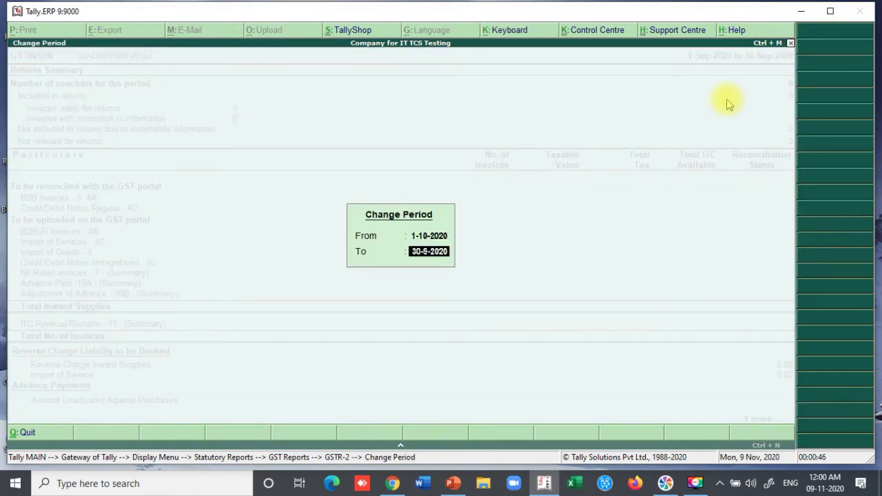
pyautogui.write('31-10')
pyautogui.press('Return')
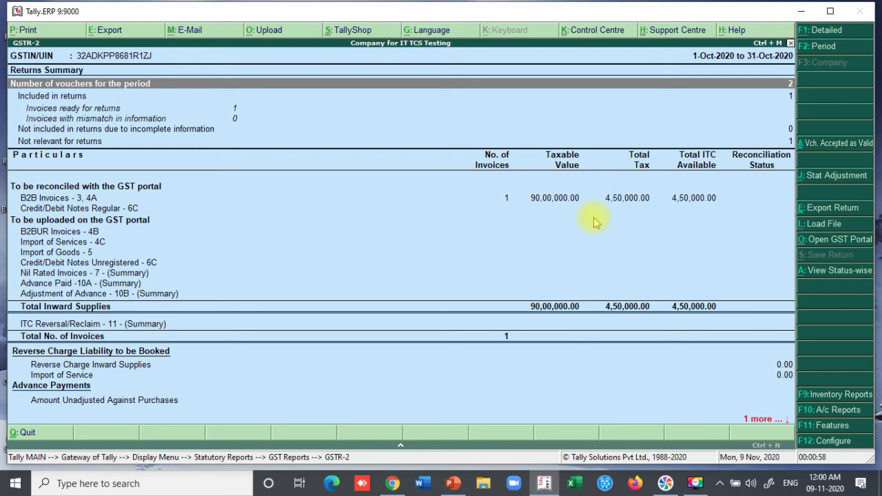
pyautogui.press('Escape')
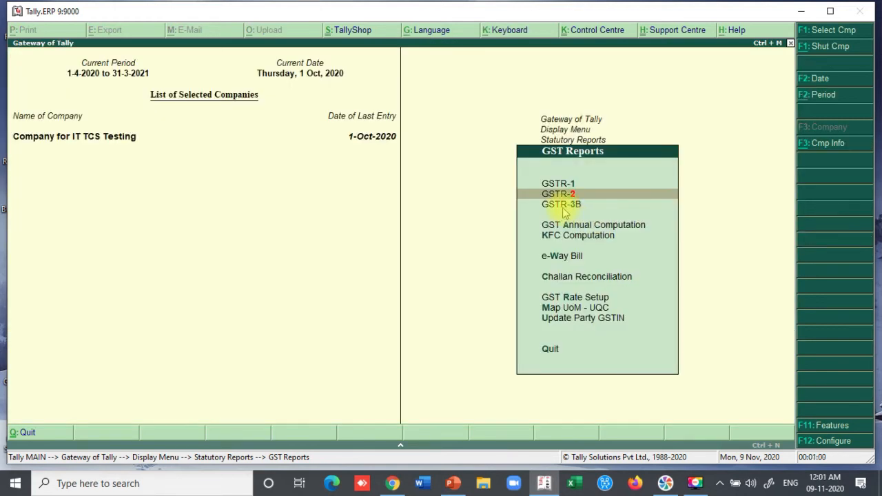
# - View GSTR-3B for October 2020, checking 5,00,000.00 outward tax (3.1) and 4,50,000.00 eligible ITC (4)
pyautogui.click(563, 206)
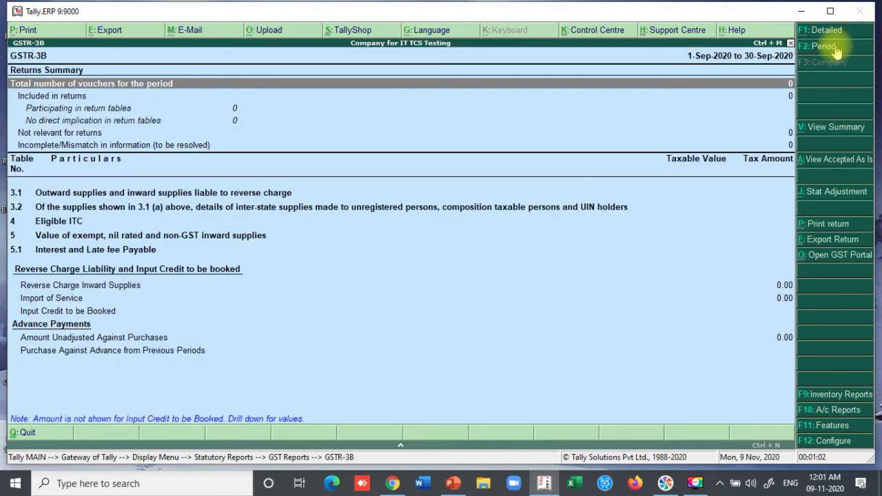
pyautogui.press('F2')
pyautogui.write('1-1')
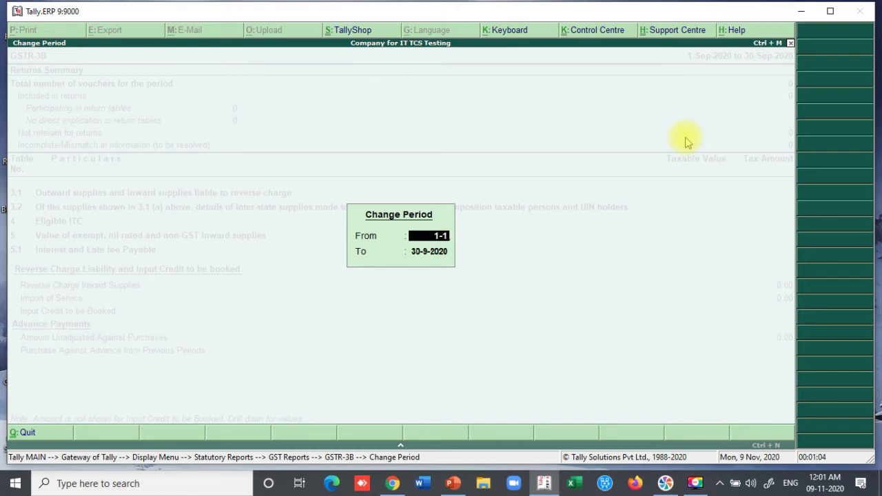
pyautogui.write('0-2020')
pyautogui.press('Return')
pyautogui.write('31-10')
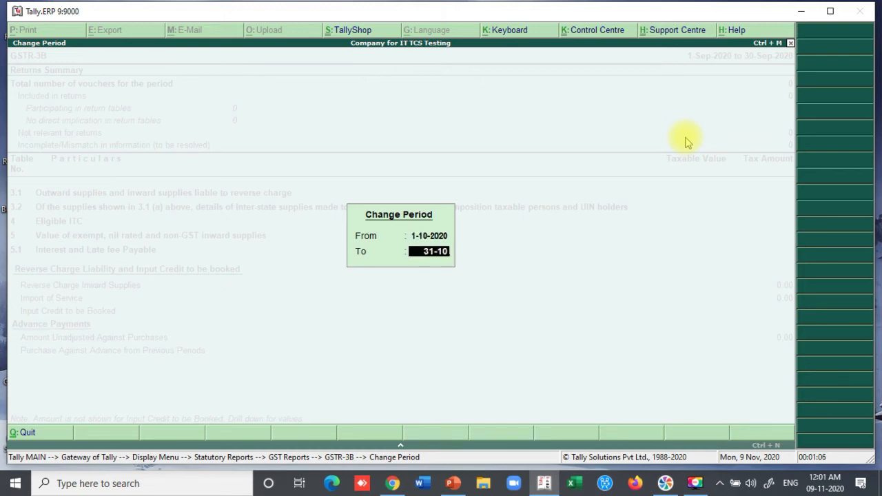
pyautogui.press('Return')
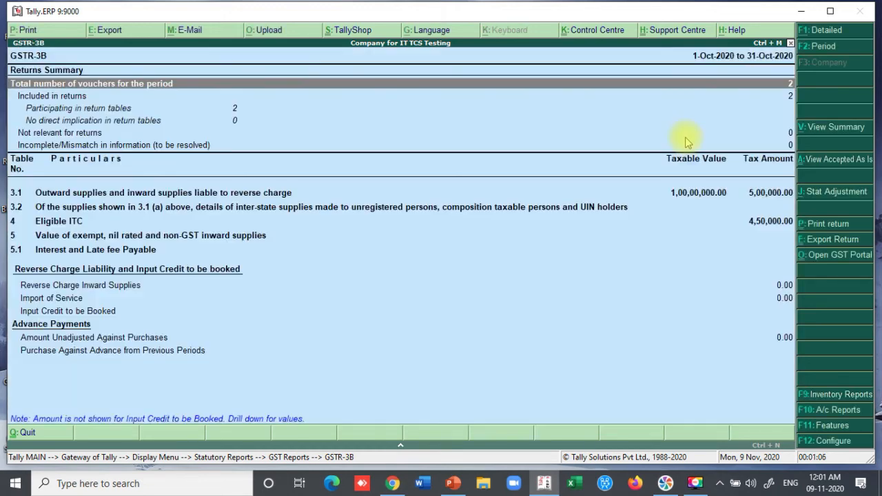
pyautogui.click(763, 198)
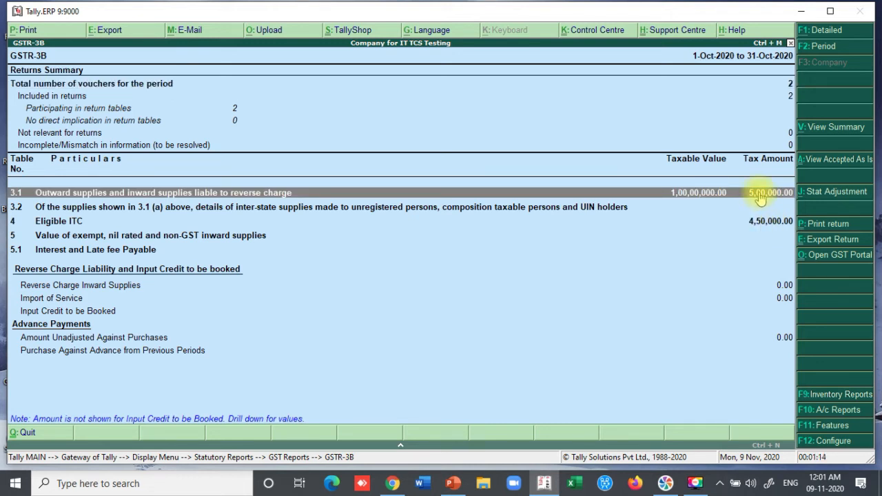
pyautogui.click(760, 229)
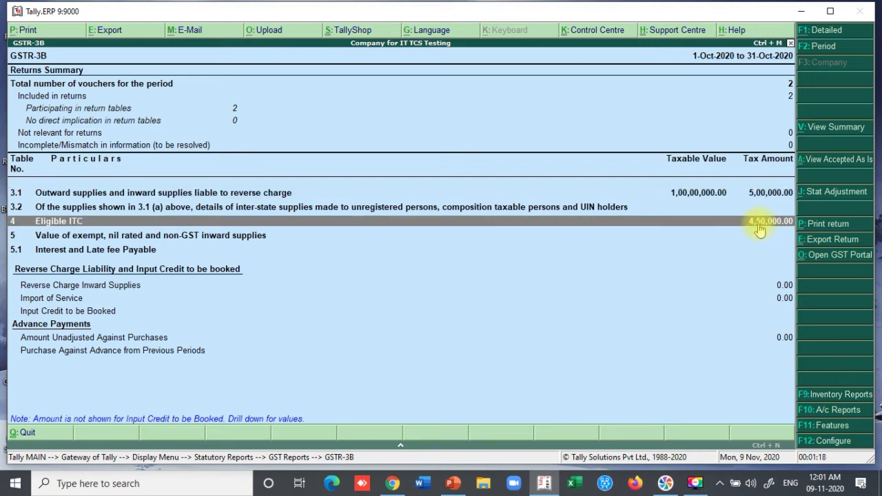
pyautogui.press('Escape')
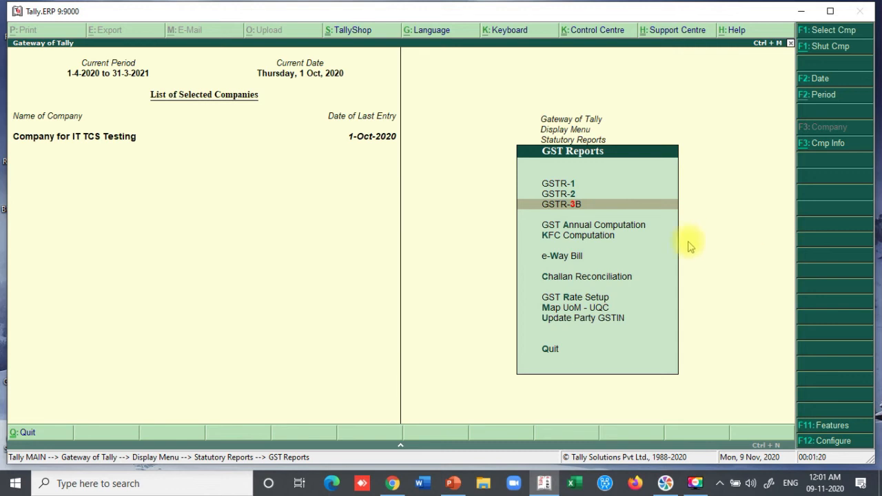
# - Open Form 27 EQ under TCS Reports and inspect the Normal Rate and Zero/Lower Rate collection rows
pyautogui.press('Escape')
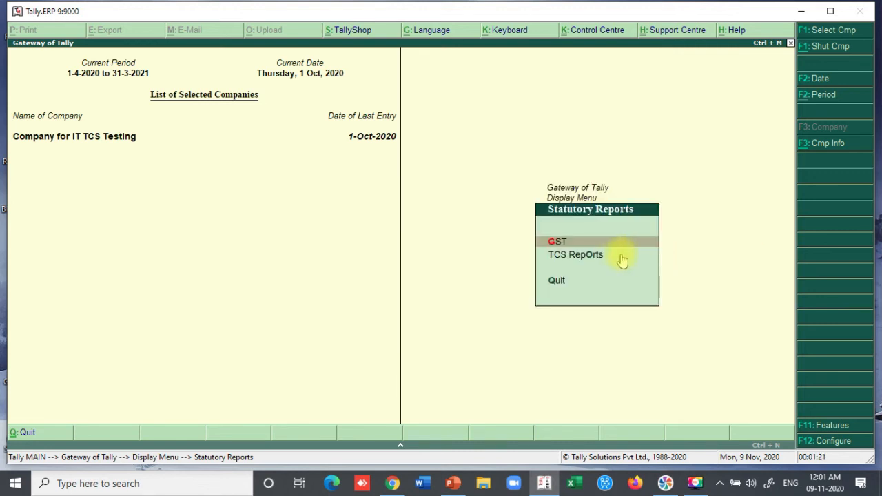
pyautogui.click(586, 259)
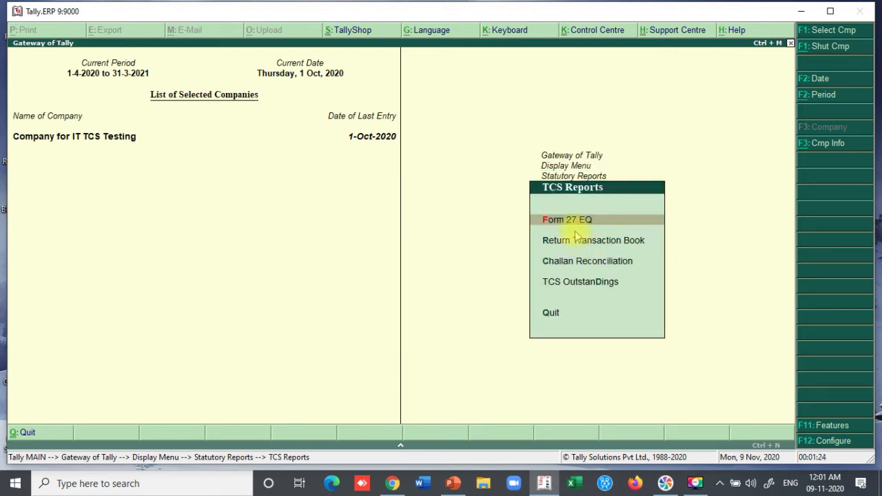
pyautogui.press('Return')
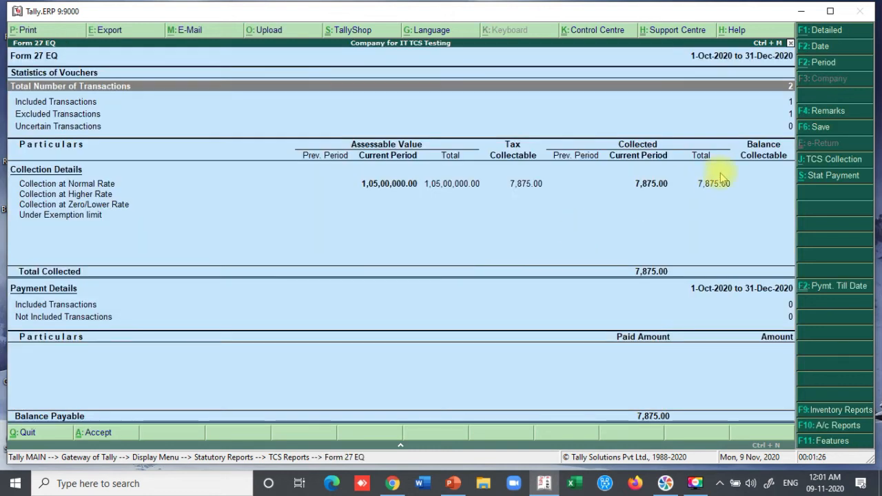
pyautogui.click(645, 189)
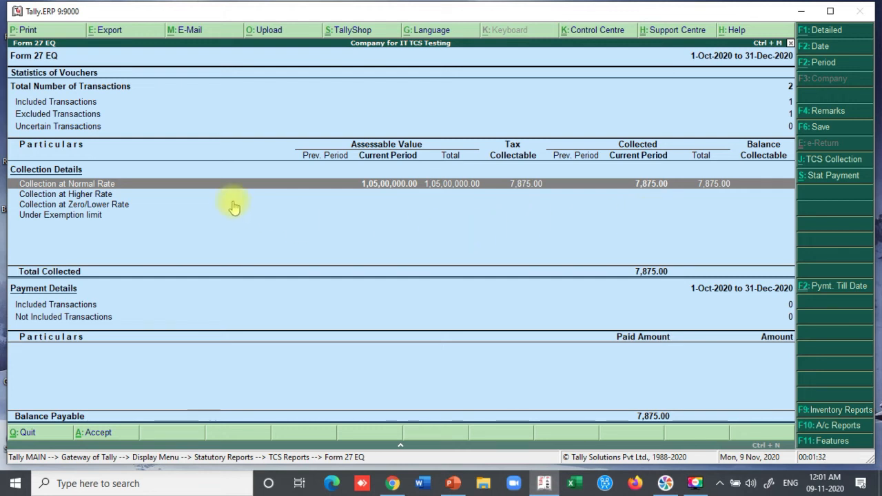
pyautogui.click(679, 208)
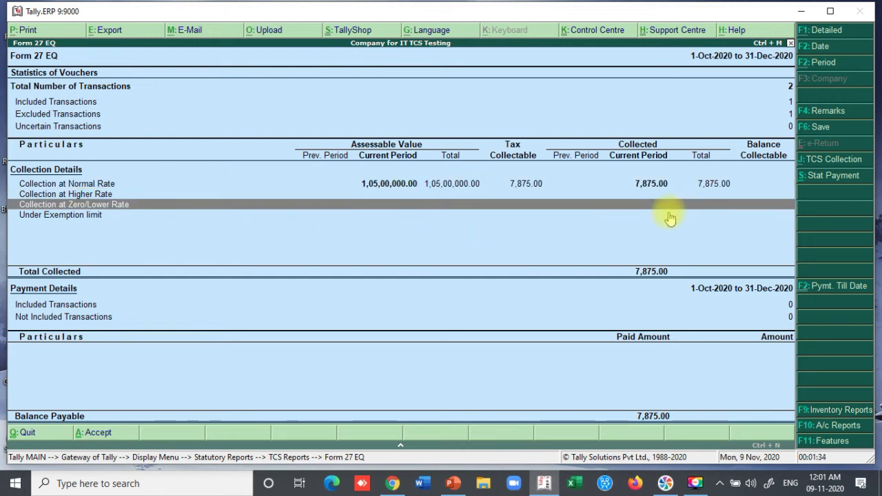
pyautogui.click(644, 188)
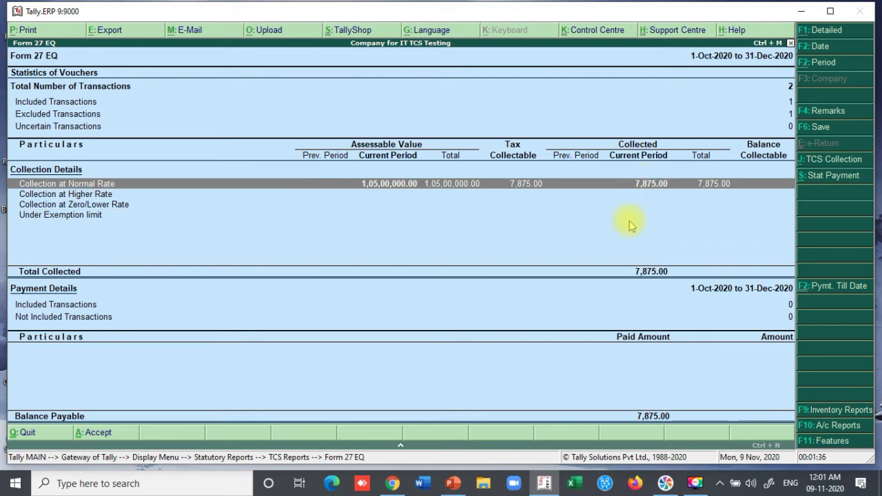
# - Back out of Form 27 EQ and the TCS reports to the Display Menu
pyautogui.press('Escape')
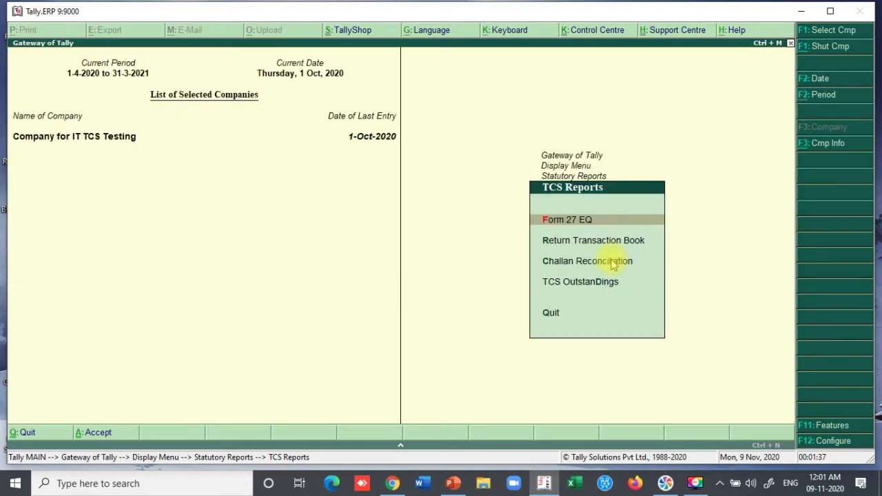
pyautogui.press('Escape')
pyautogui.press('Escape')
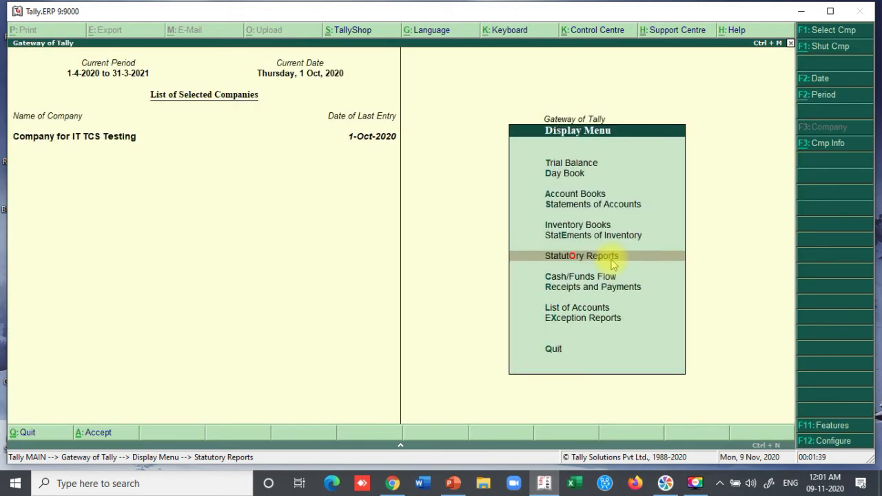
pyautogui.press('Escape')
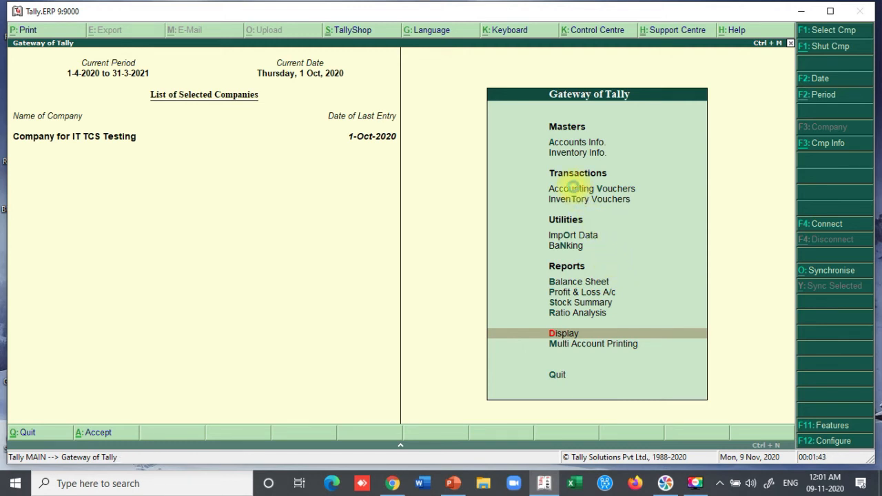
# - Start a sales voucher with Reference 2 for party Customer Kerala, skipping party details
pyautogui.click(576, 190)
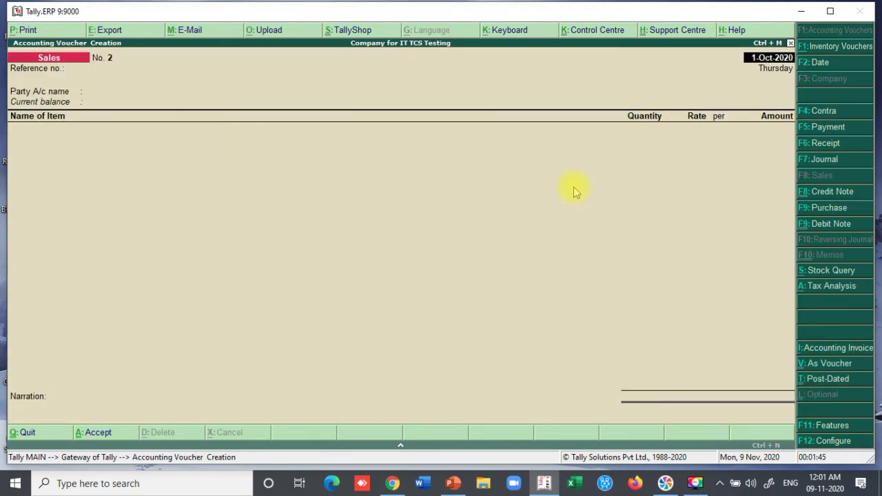
pyautogui.press('Return')
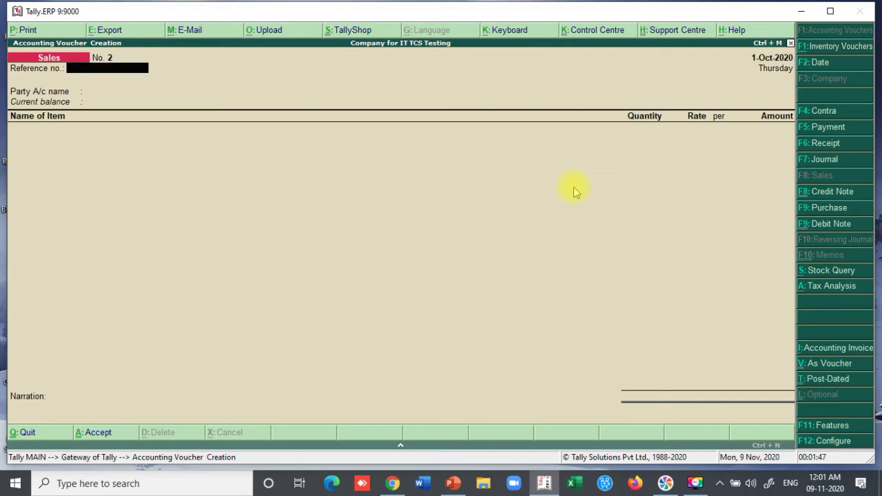
pyautogui.write('2')
pyautogui.press('Return')
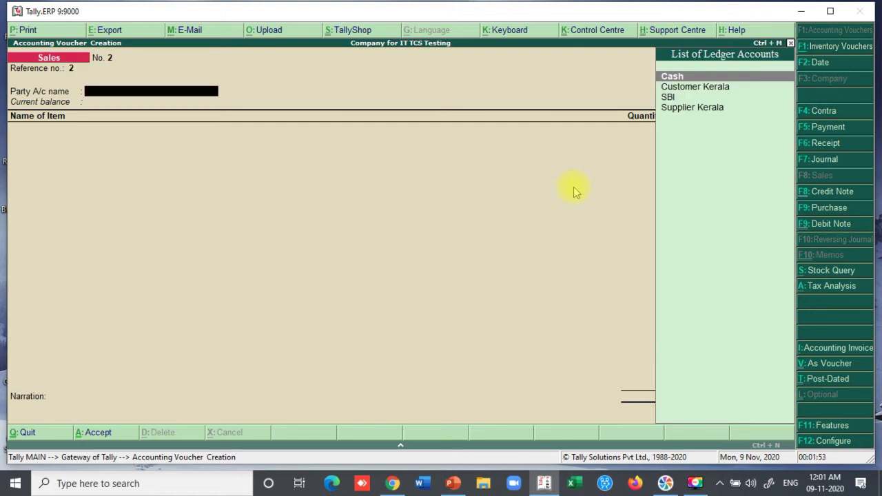
pyautogui.press('Down')
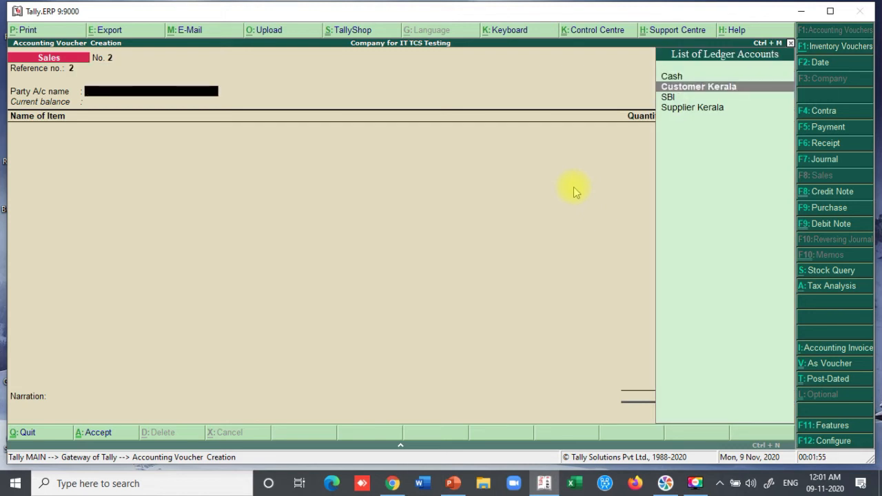
pyautogui.press('Return')
pyautogui.press('Return')
pyautogui.press('Return')
pyautogui.press('Return')
pyautogui.press('Return')
pyautogui.press('Return')
pyautogui.press('Return')
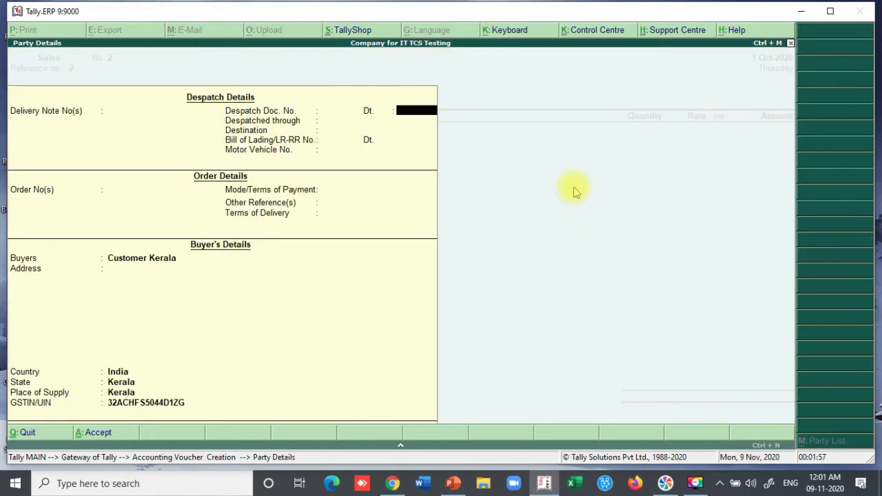
pyautogui.press('Return')
pyautogui.press('Return')
pyautogui.press('Return')
pyautogui.press('Return')
pyautogui.press('Return')
pyautogui.press('Return')
pyautogui.press('Return')
pyautogui.press('Return')
pyautogui.press('Return')
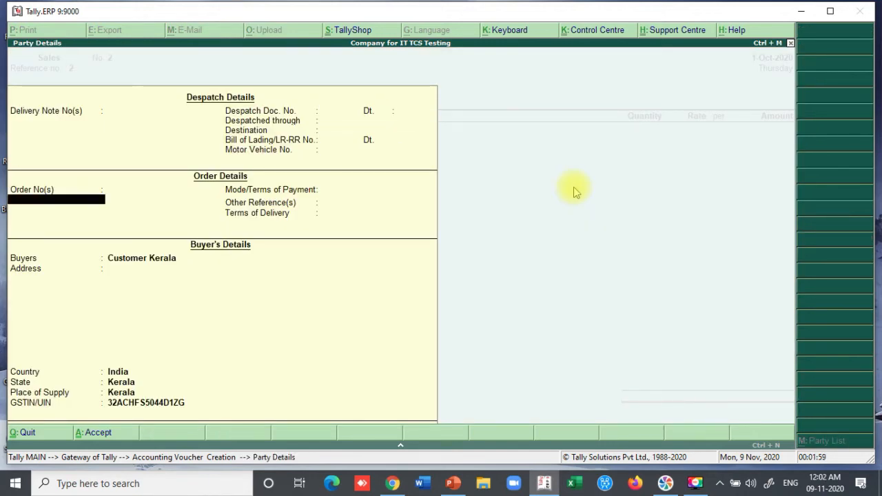
pyautogui.press('Return')
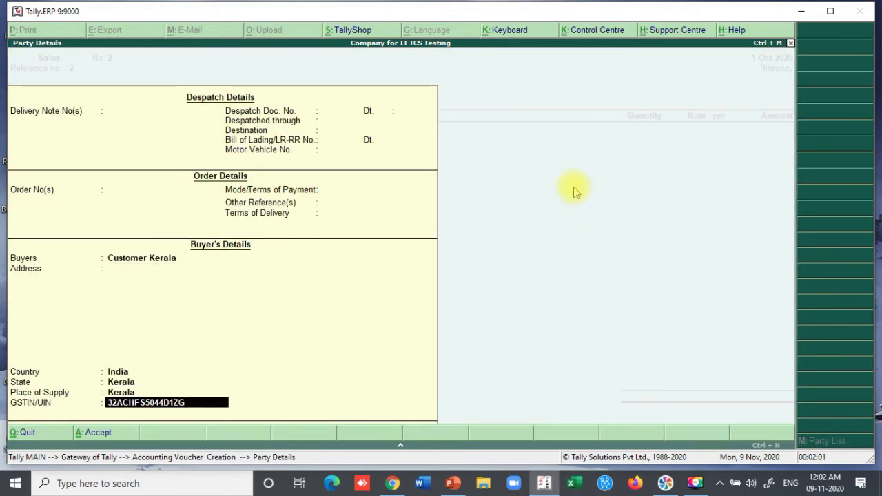
pyautogui.press('Return')
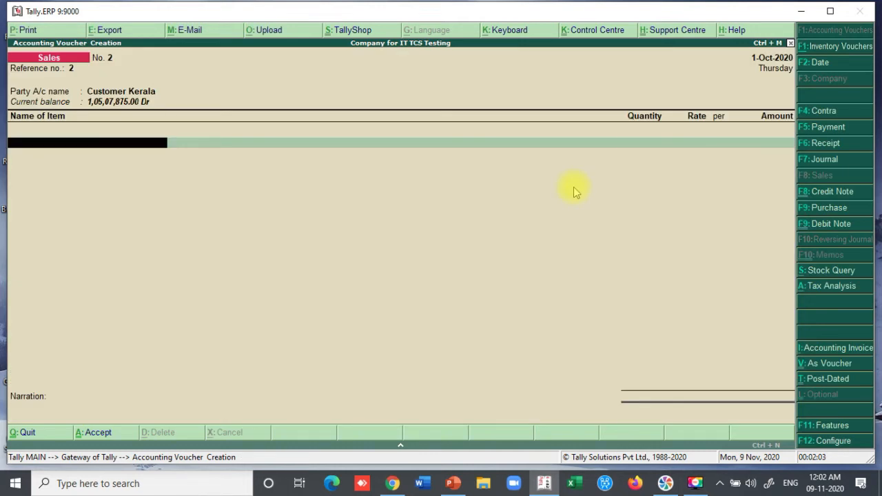
# - Add 10 Nos of Item 2 (Tcs) at 1,00,000, for an amount of 10,00,000
pyautogui.write('It')
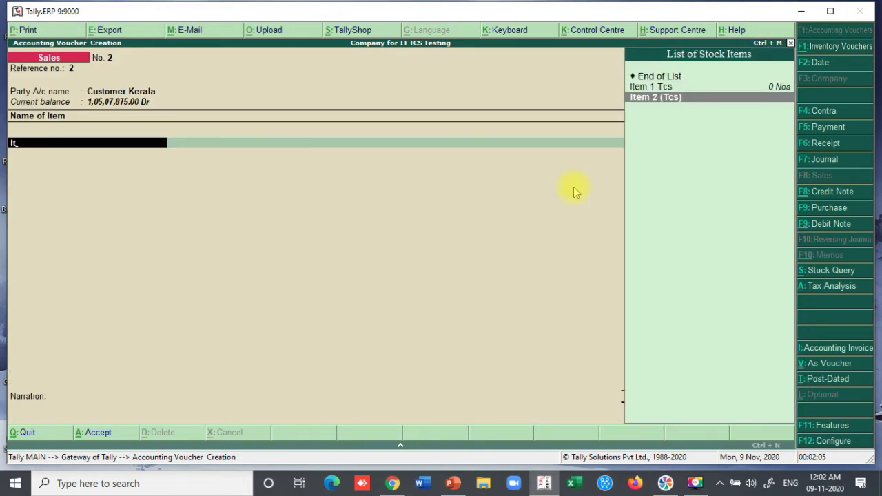
pyautogui.press('Return')
pyautogui.write('10')
pyautogui.press('Return')
pyautogui.press('Return')
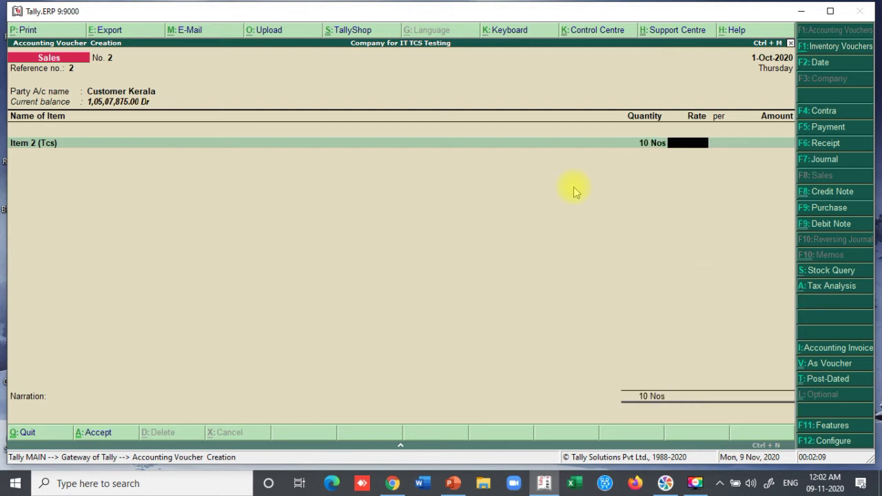
pyautogui.write('1,00,00')
pyautogui.write('0')
pyautogui.press('Return')
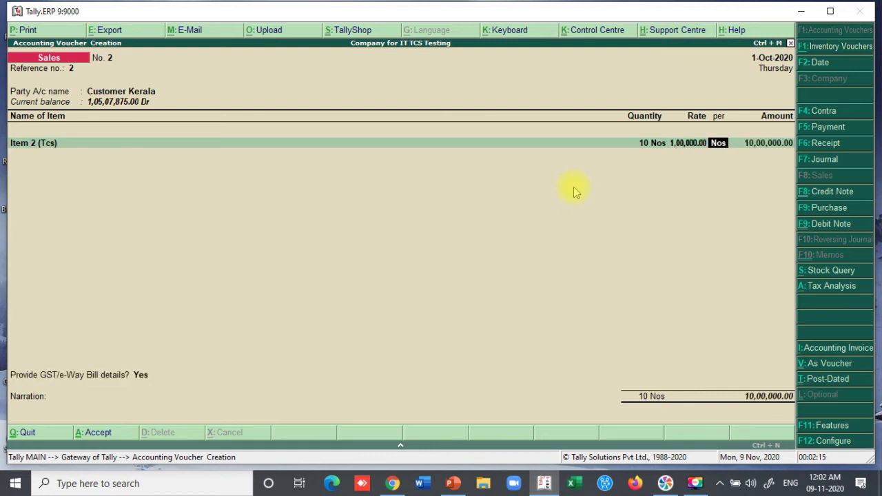
pyautogui.press('Return')
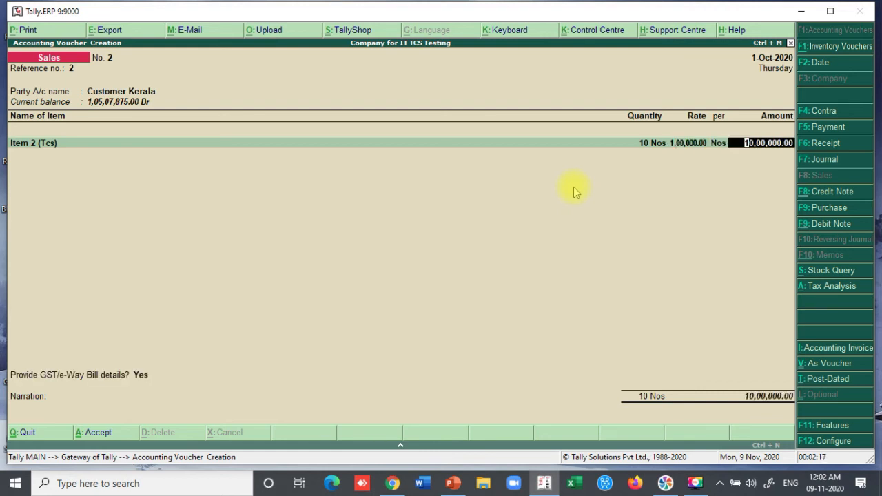
pyautogui.press('Return')
pyautogui.press('Return')
pyautogui.press('Return')
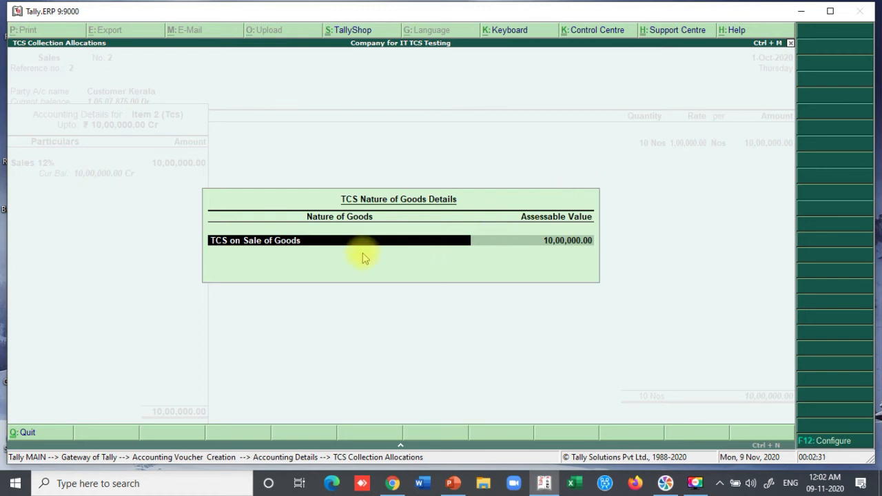
# - Set the item's TCS nature of goods to Not Applicable
pyautogui.press('BackSpace')
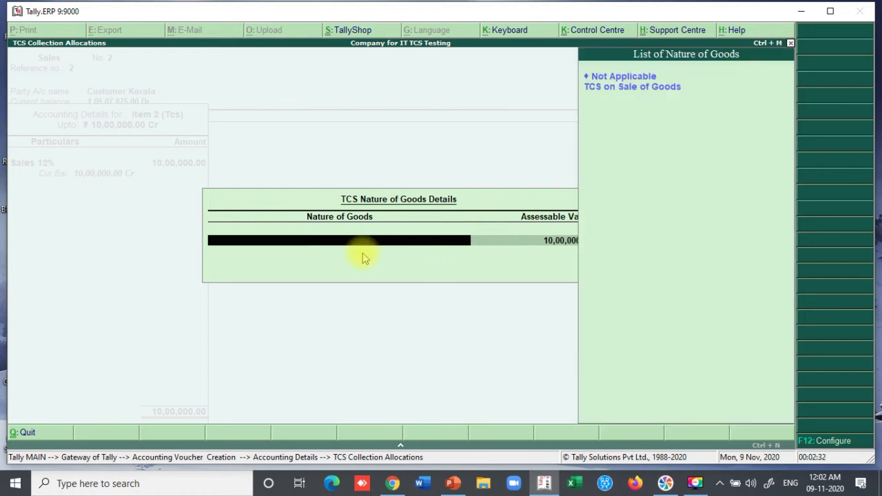
pyautogui.click(603, 81)
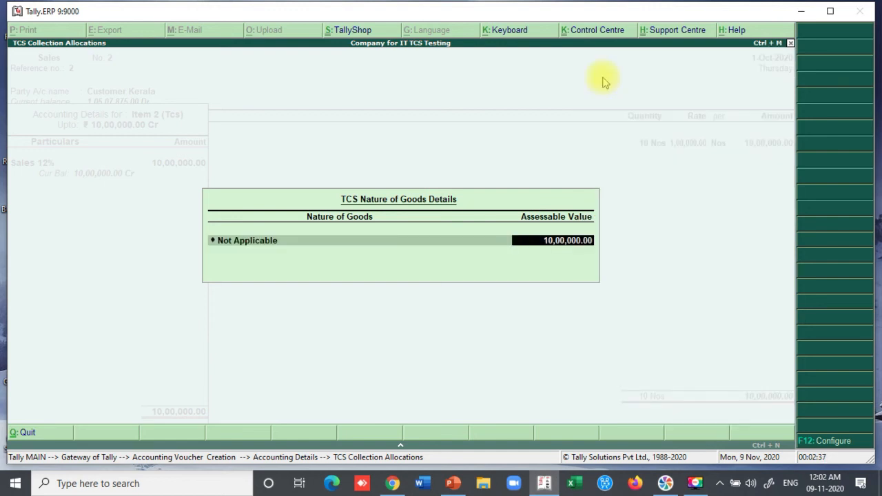
pyautogui.press('Return')
pyautogui.press('Return')
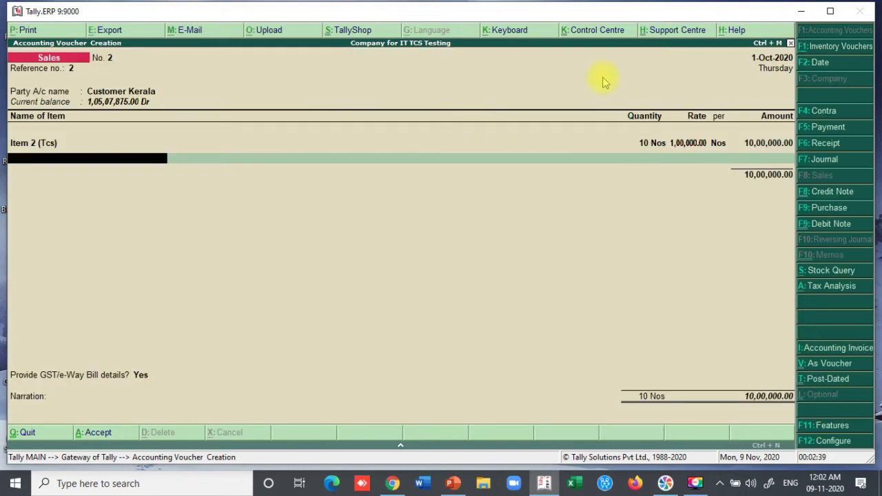
pyautogui.press('Return')
# - Add CGST on Sales and SGST on Sales at 60,000 each, with TCS nature Not Applicable
pyautogui.write('Cg')
pyautogui.press('Down')
pyautogui.press('Down')
pyautogui.press('Down')
pyautogui.press('Down')
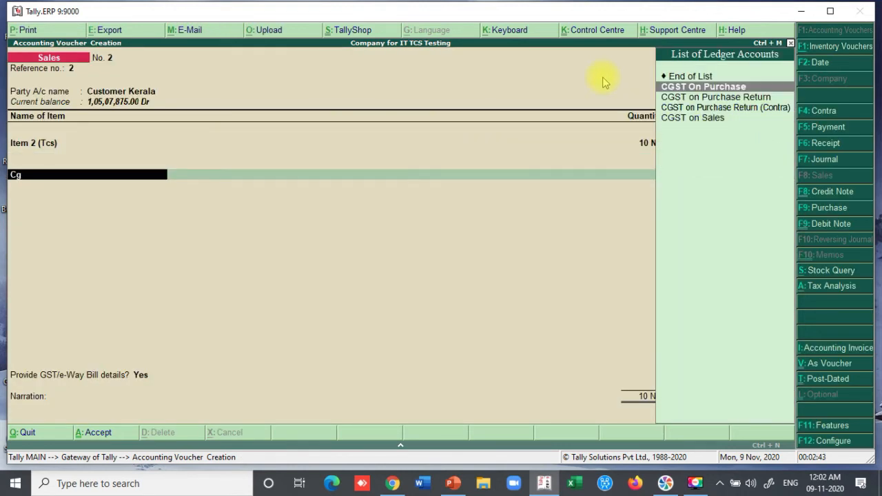
pyautogui.press('Return')
pyautogui.press('Return')
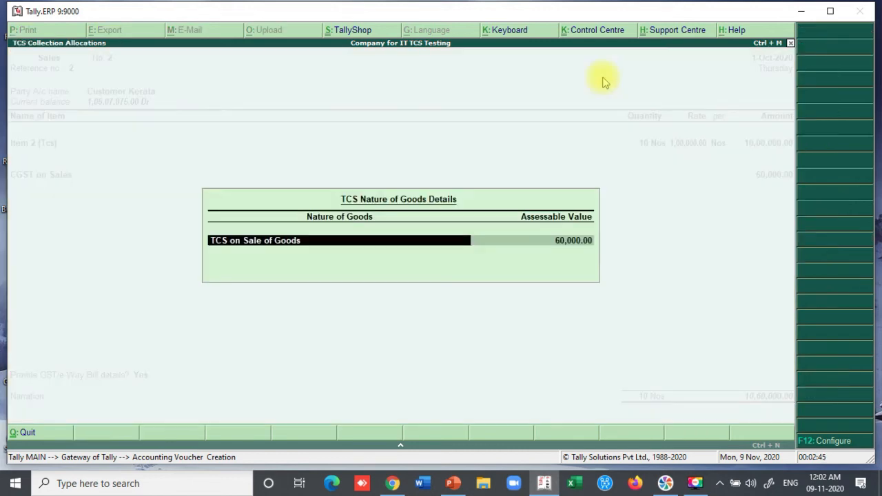
pyautogui.press('Up')
pyautogui.press('Return')
pyautogui.press('Return')
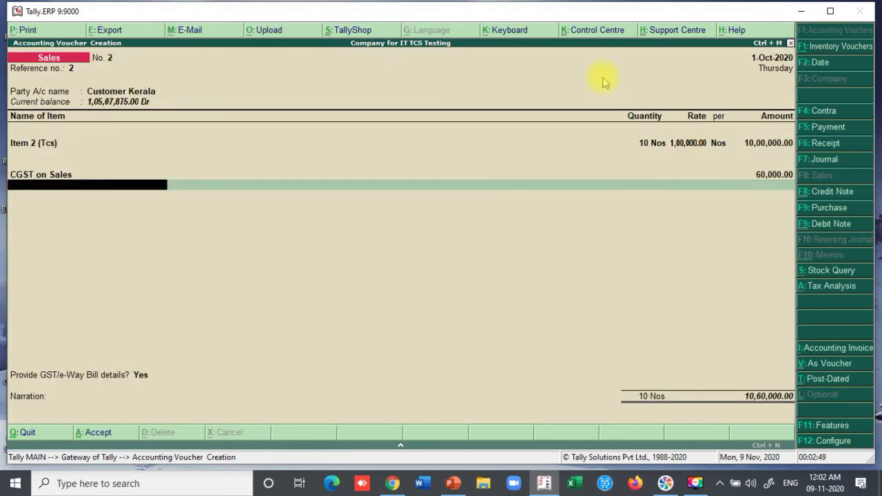
pyautogui.write('Sg')
pyautogui.press('Down')
pyautogui.press('Down')
pyautogui.press('Down')
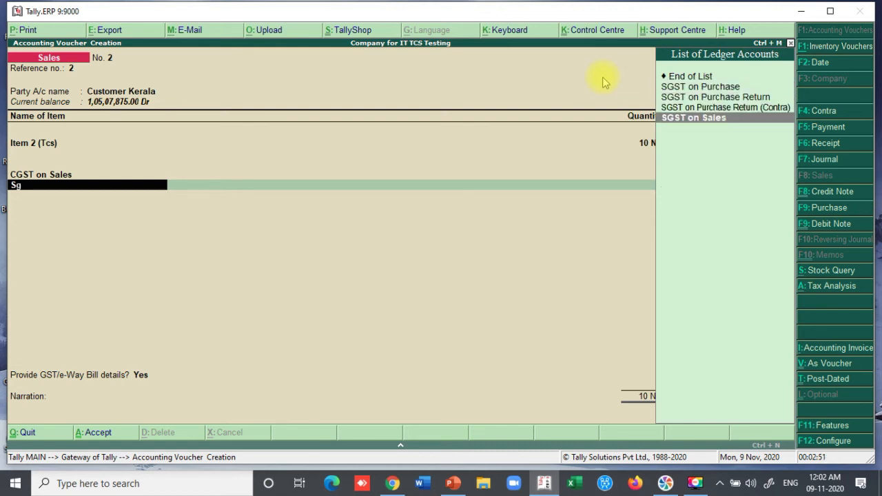
pyautogui.press('Return')
pyautogui.press('Return')
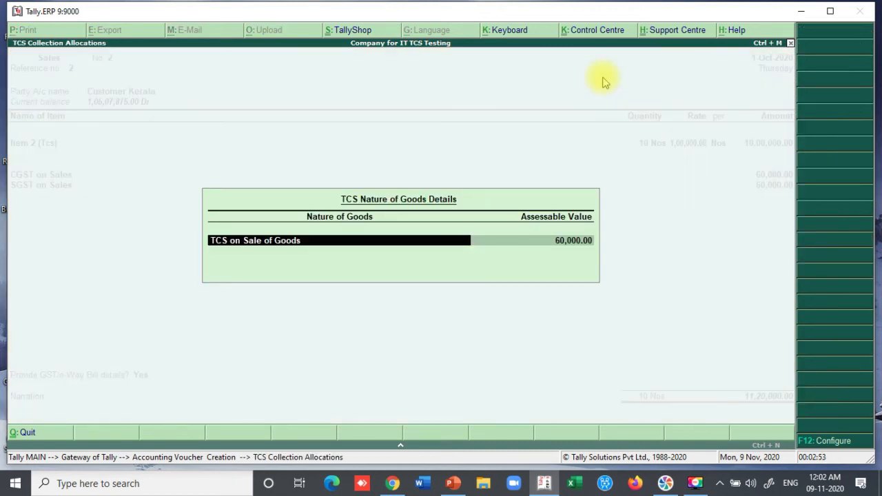
pyautogui.press('BackSpace')
pyautogui.press('Return')
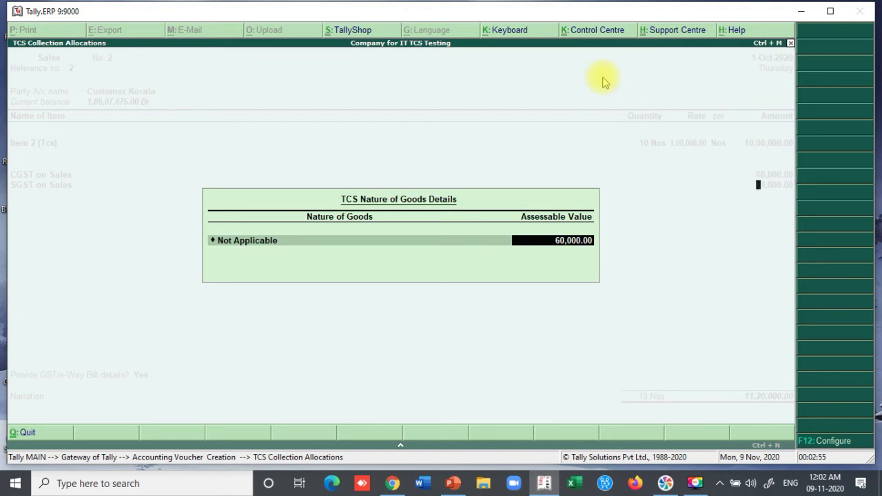
pyautogui.press('Return')
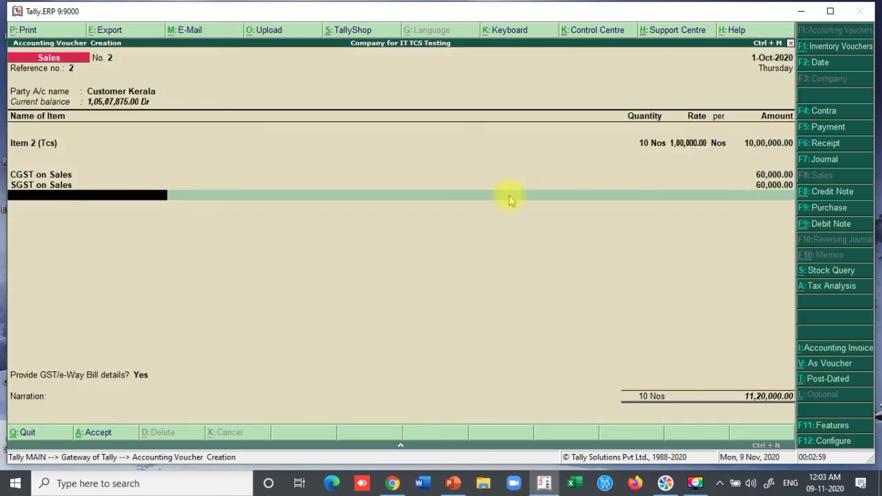
# - Review the detailed Tax Analysis for Sales No. 2, confirming no TCS is charged
pyautogui.click(824, 286)
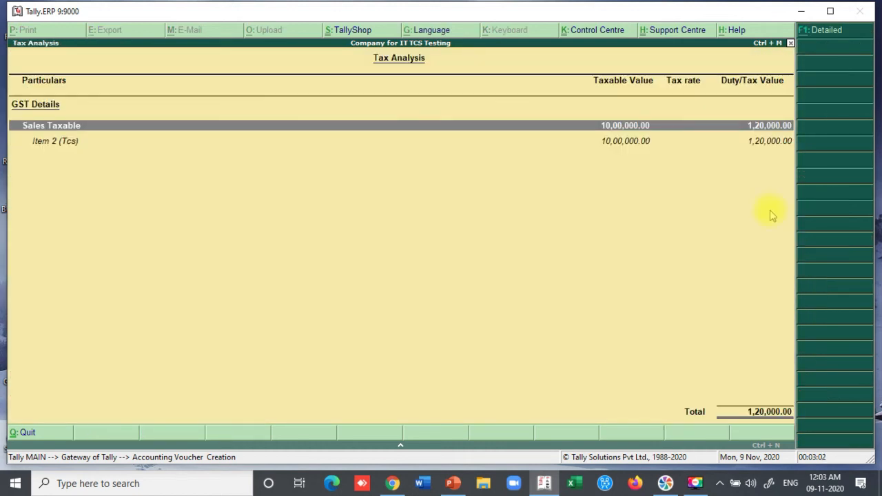
pyautogui.click(826, 30)
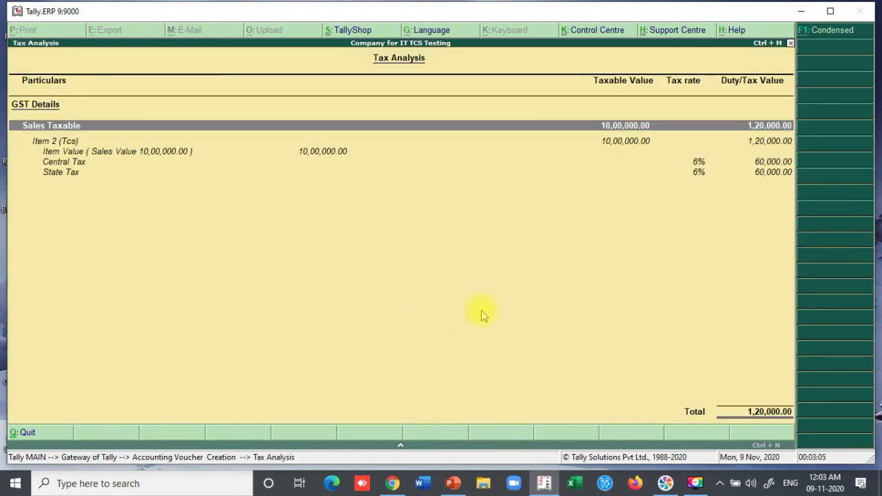
pyautogui.press('Escape')
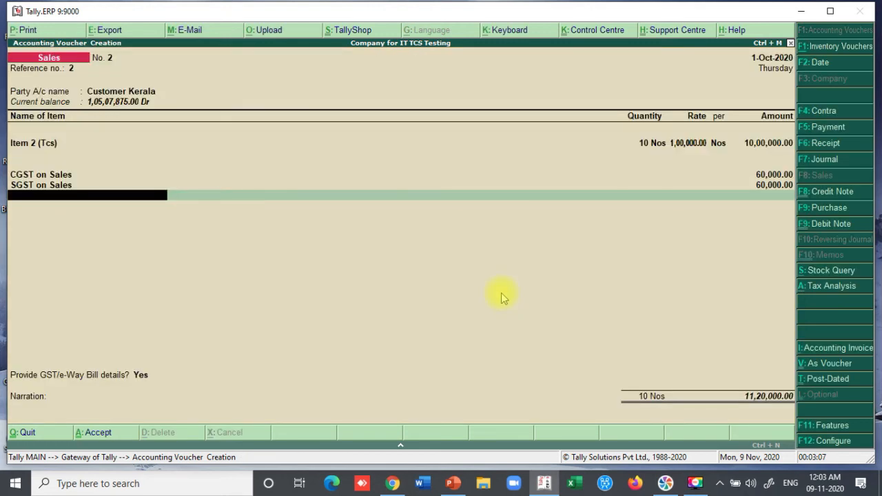
# - Save Sales No. 2 for 11,20,000.00 with e-Way Bill details No and a New Ref bill
pyautogui.press('Return')
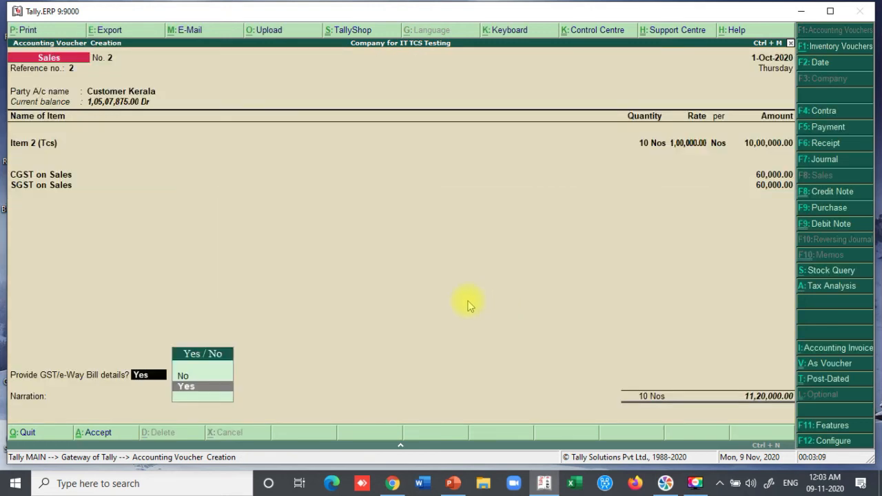
pyautogui.press('n')
pyautogui.press('Return')
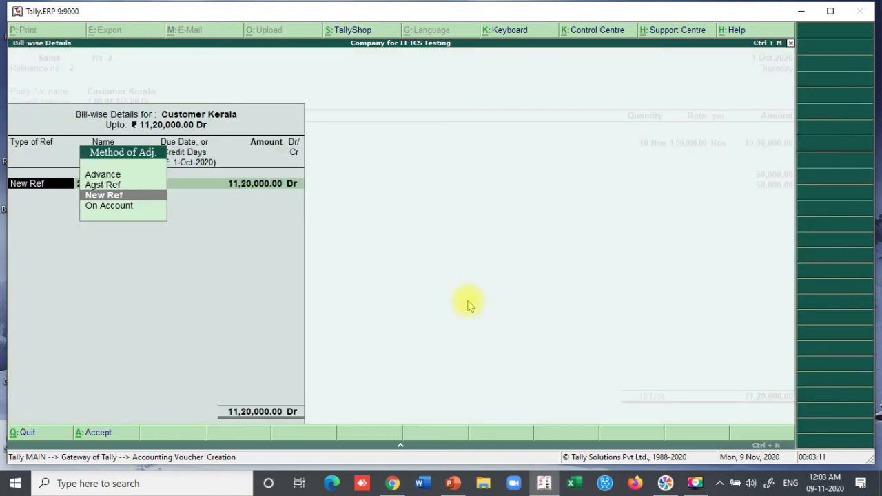
pyautogui.press('Return')
pyautogui.press('Return')
pyautogui.press('Return')
pyautogui.press('Return')
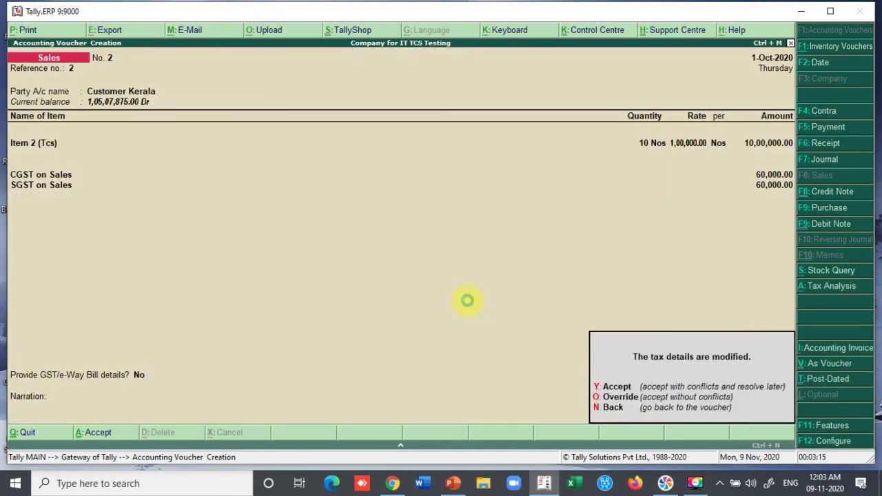
pyautogui.press('y')
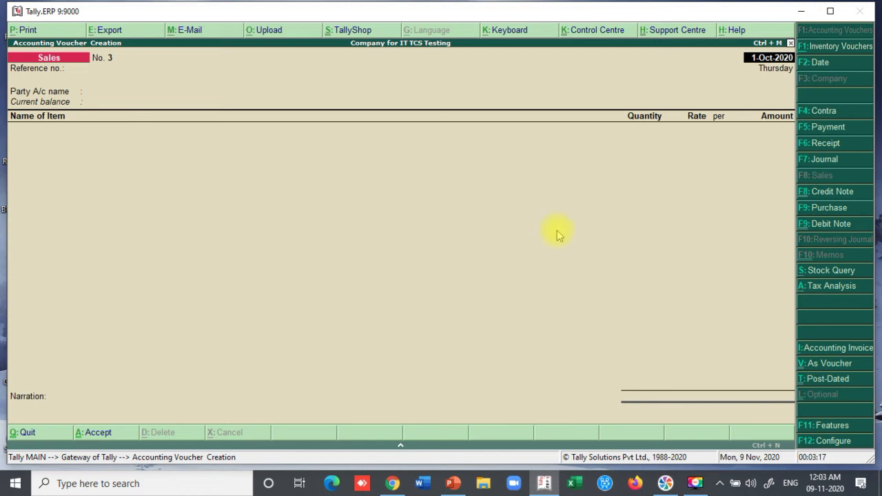
pyautogui.press('Escape')
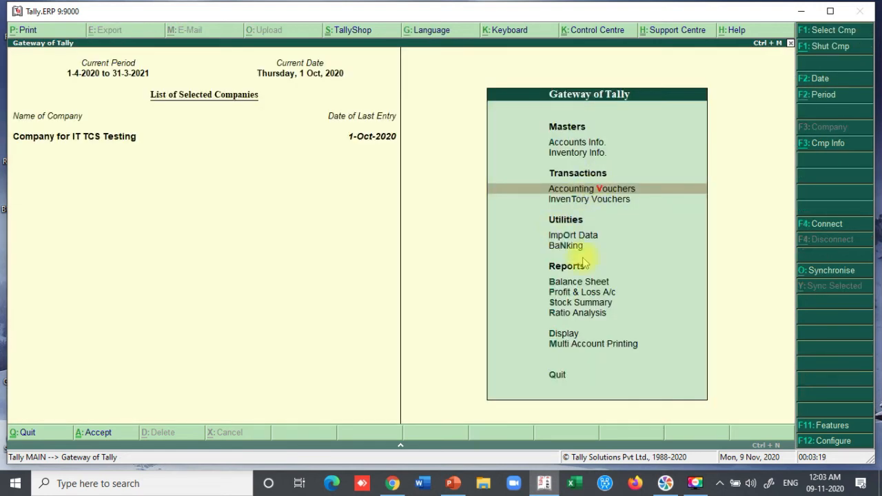
# - Open Form 27 EQ via Display > Statutory Reports > TCS Reports, now showing 2 excluded transactions
pyautogui.click(563, 336)
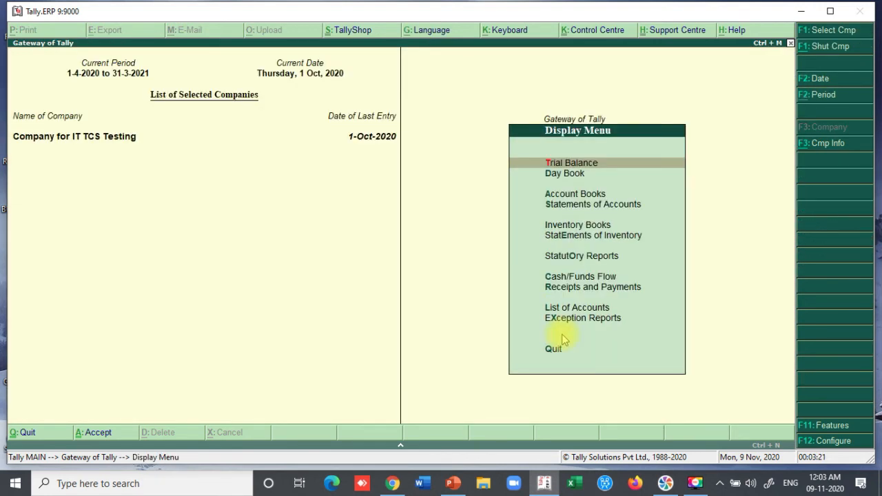
pyautogui.press('Down')
pyautogui.press('Down')
pyautogui.press('Down')
pyautogui.press('Down')
pyautogui.press('Down')
pyautogui.press('Down')
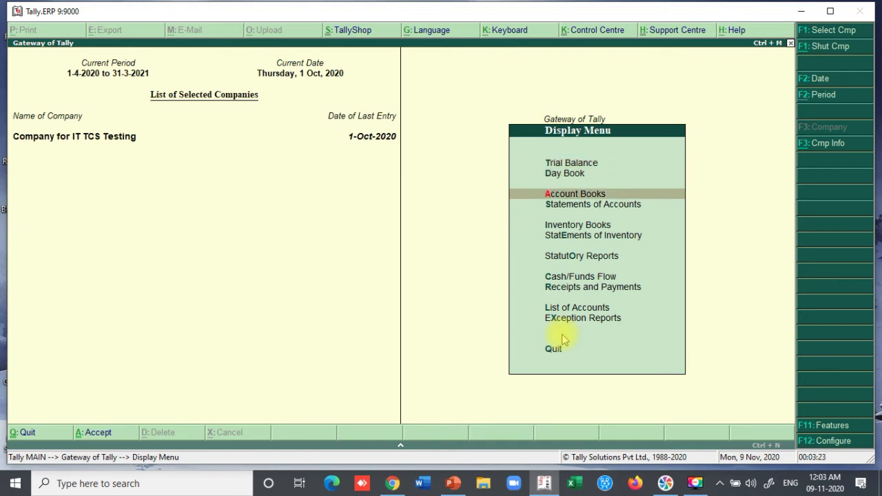
pyautogui.press('Return')
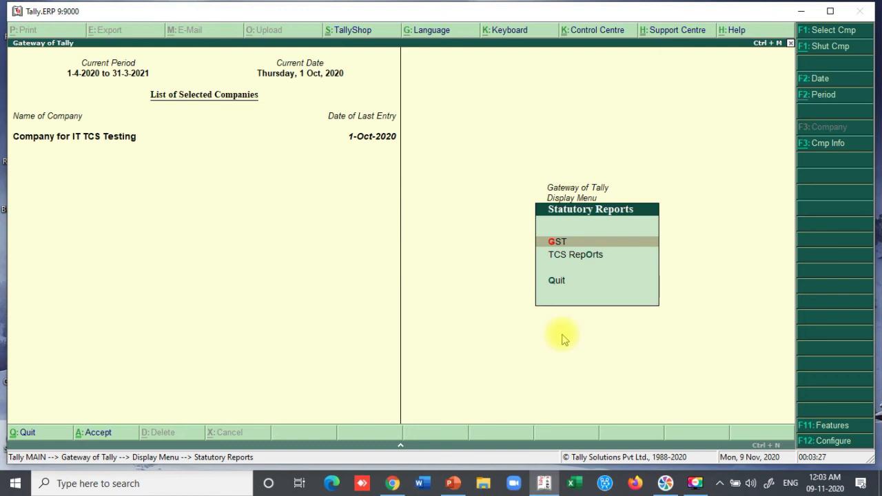
pyautogui.click(567, 256)
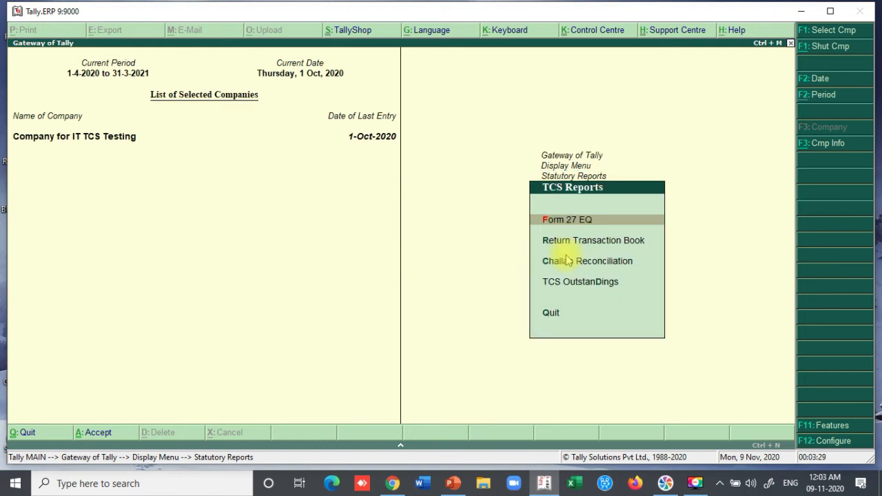
pyautogui.press('Return')
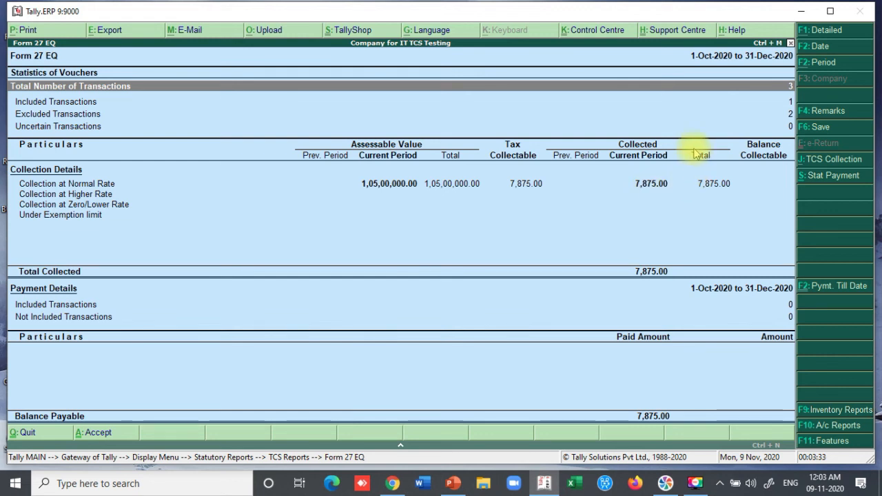
pyautogui.click(644, 194)
pyautogui.click(641, 185)
pyautogui.click(642, 186)
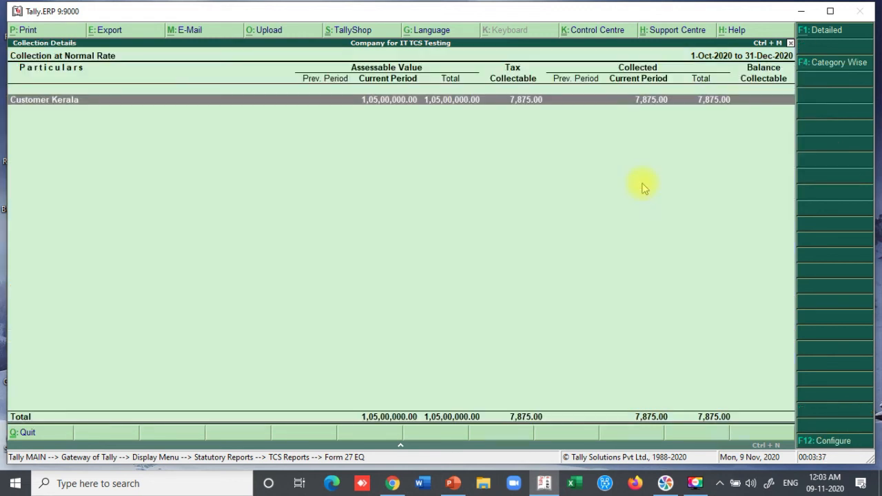
pyautogui.press('Return')
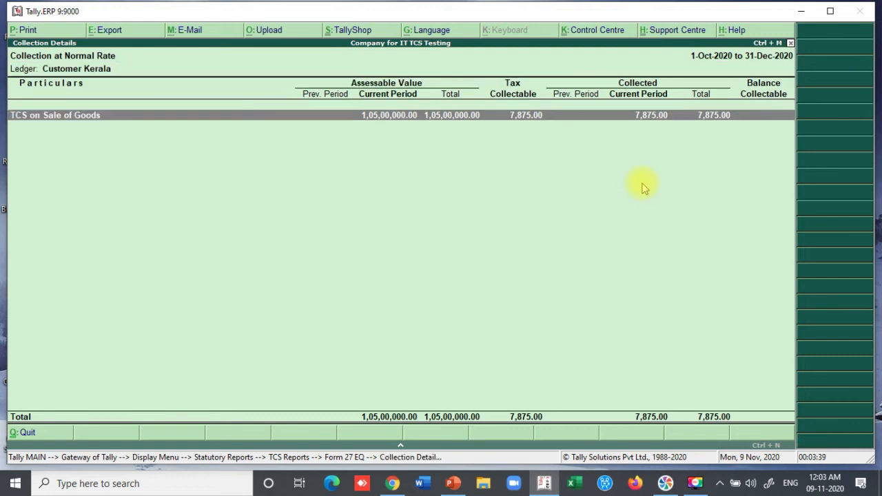
pyautogui.click(642, 186)
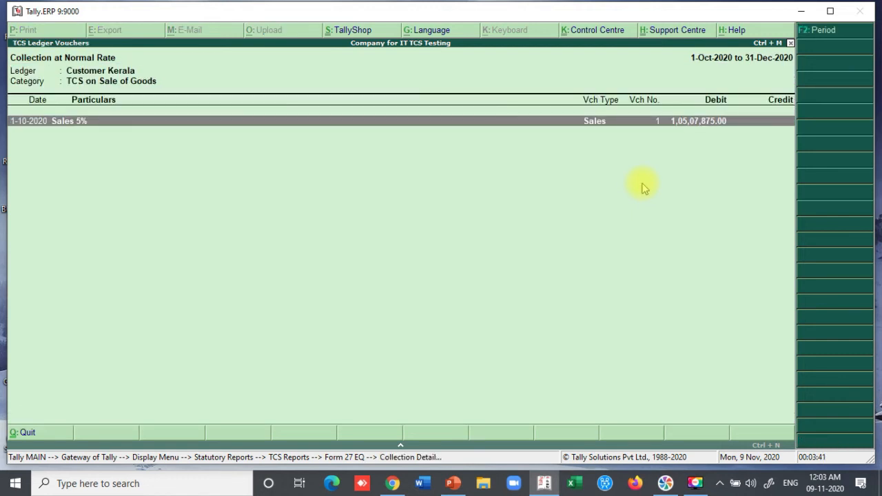
pyautogui.click(642, 186)
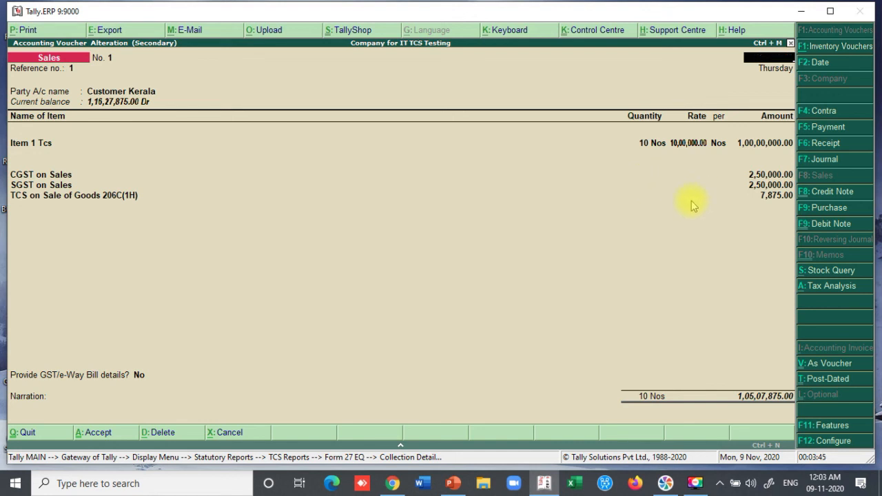
pyautogui.press('Escape')
pyautogui.press('Escape')
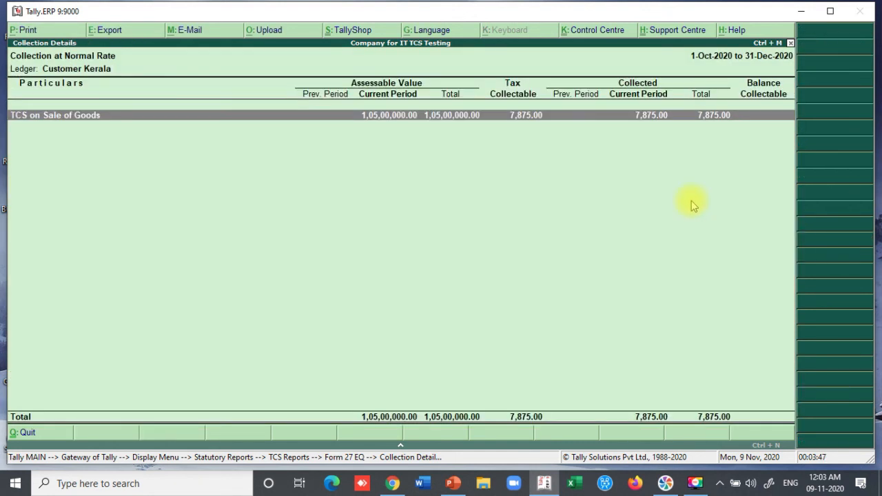
pyautogui.press('Escape')
pyautogui.press('Escape')
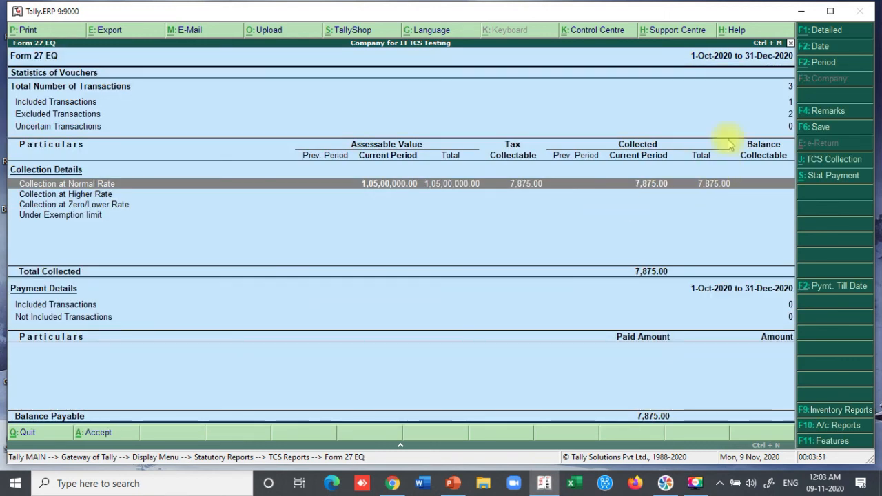
# - Drill into Form 27 EQ's Excluded Transactions and open excluded Sales voucher No. 2
pyautogui.click(72, 116)
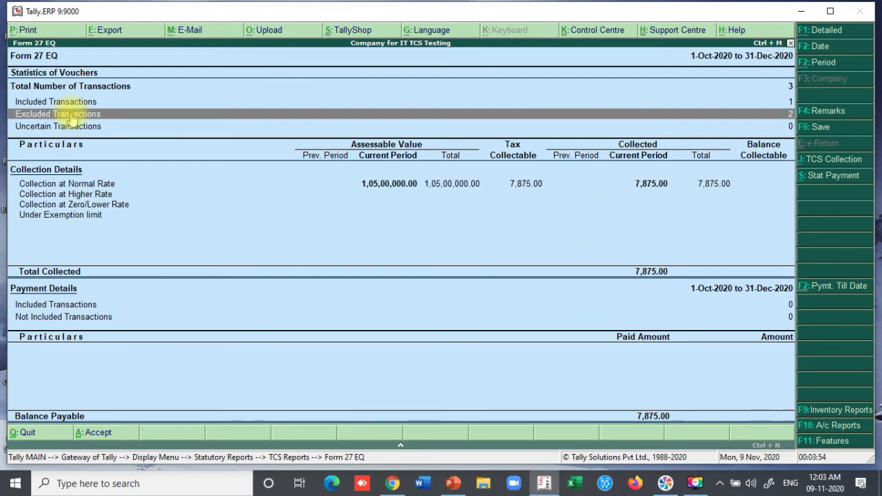
pyautogui.click(787, 116)
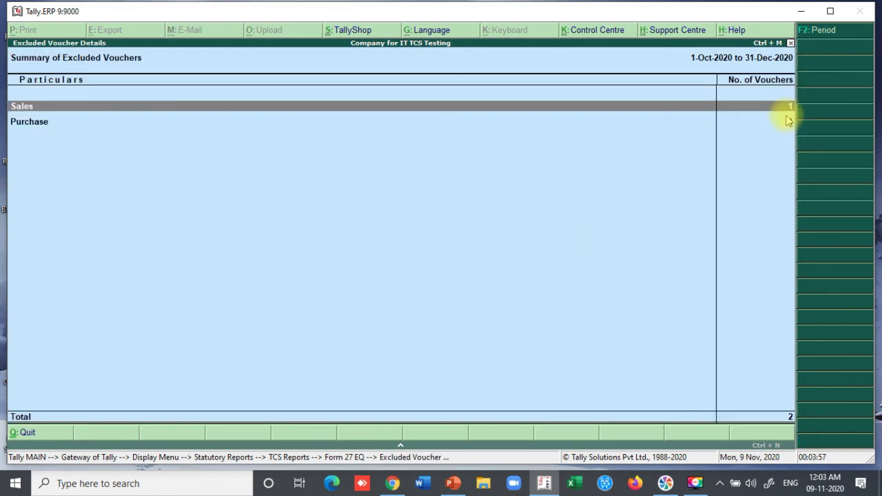
pyautogui.press('Return')
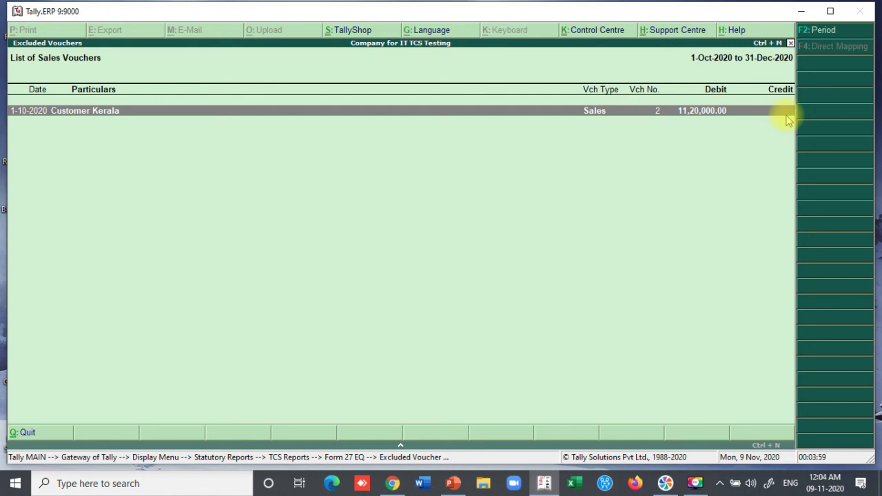
pyautogui.press('Return')
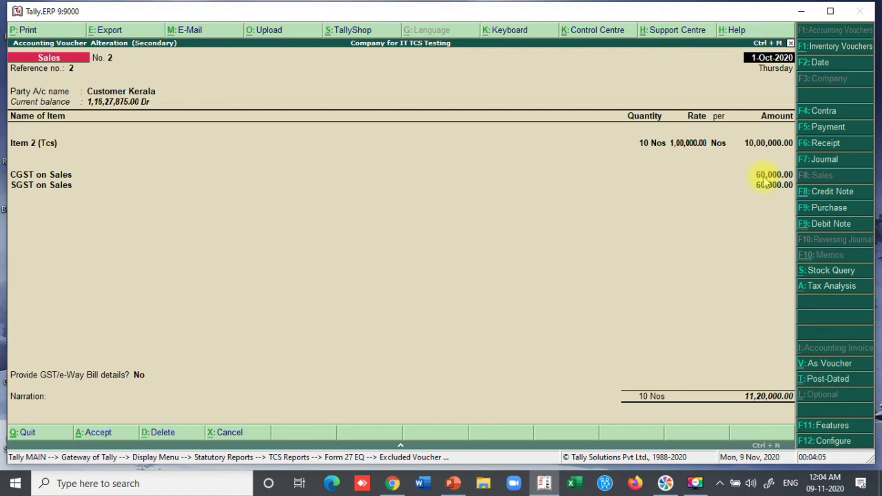
# - Close the voucher and excluded-vouchers summary, exiting Form 27 EQ to the TCS Reports menu
pyautogui.press('Escape')
pyautogui.press('Escape')
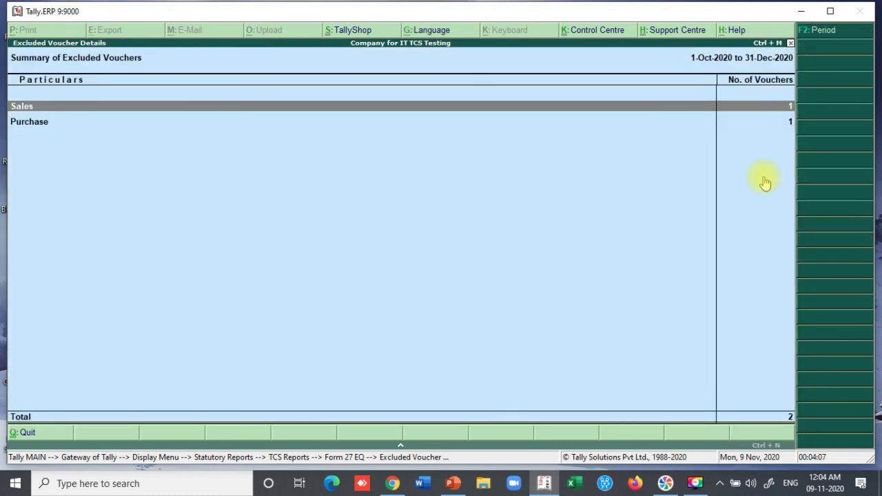
pyautogui.press('Escape')
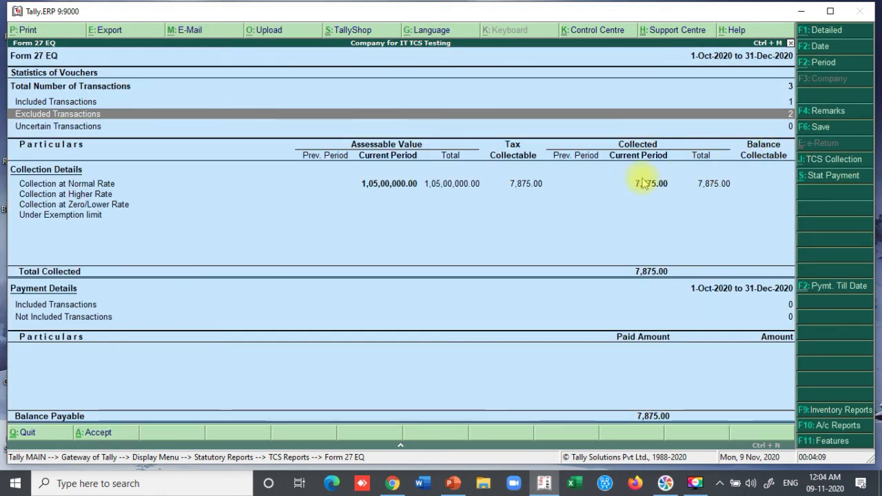
pyautogui.press('Escape')
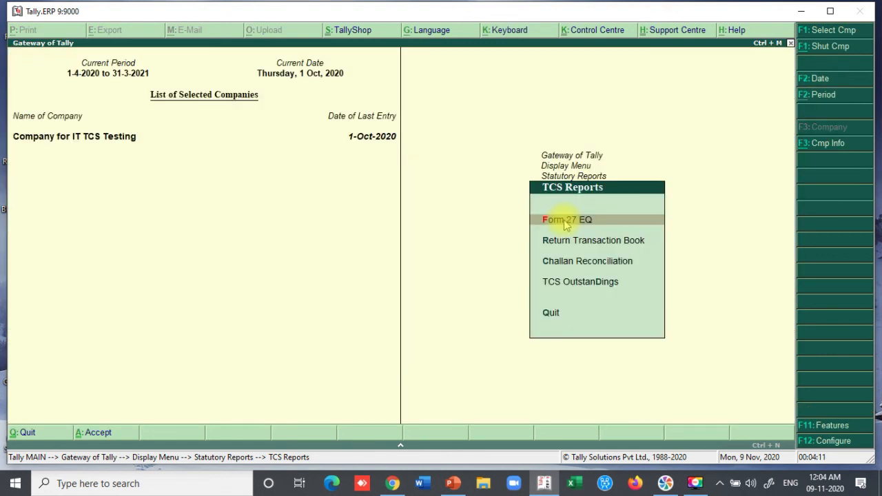